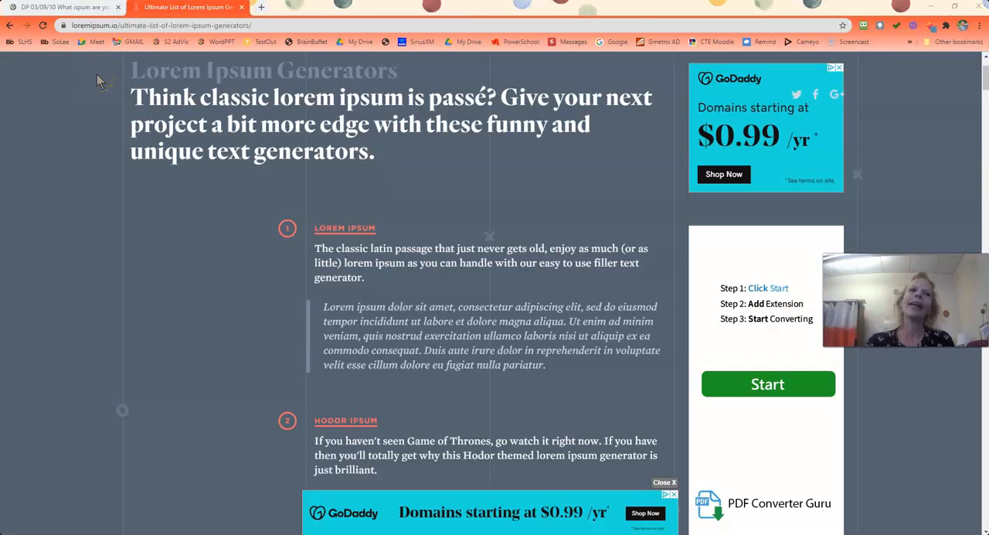
Browse the list of lorem ipsum generators from Hodor Ipsum through Cupcake Ipsum for alternative filler text.
scroll(133, 141, down, 4)
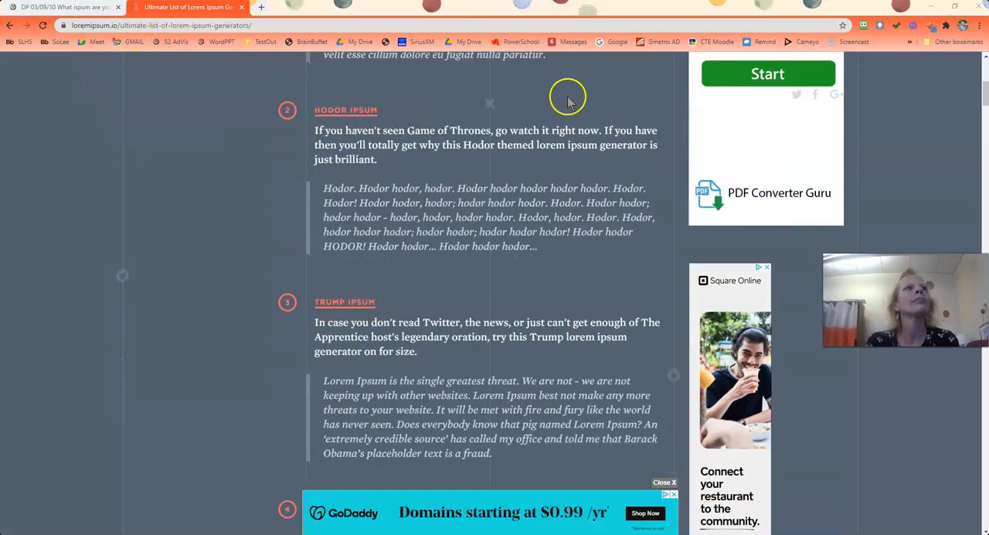
scroll(382, 379, down, 2)
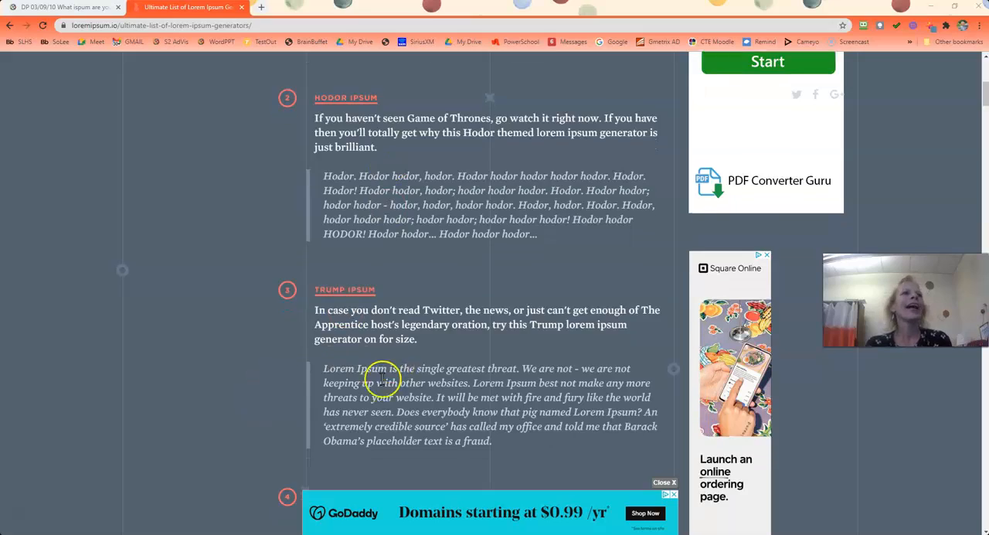
scroll(271, 358, down, 4)
scroll(272, 358, down, 4)
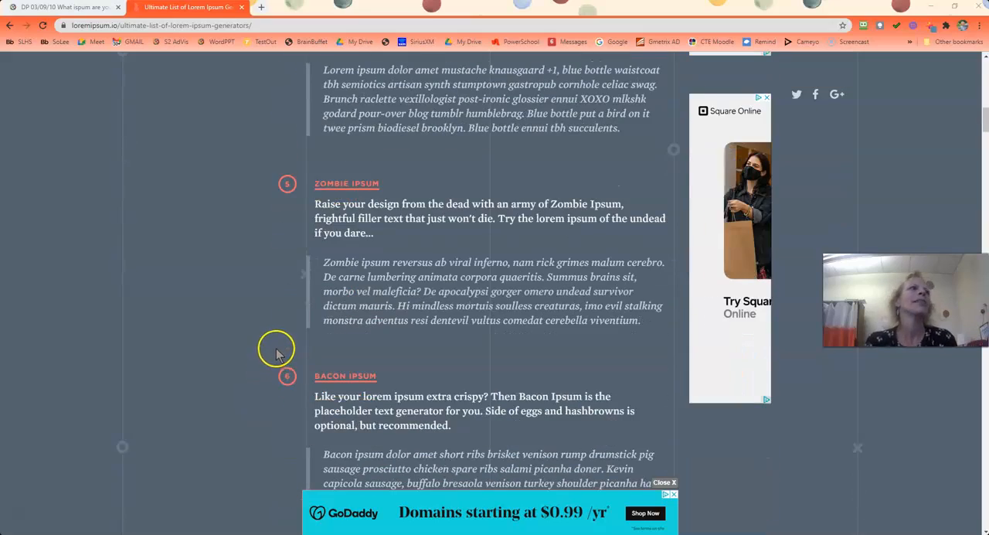
scroll(277, 354, down, 4)
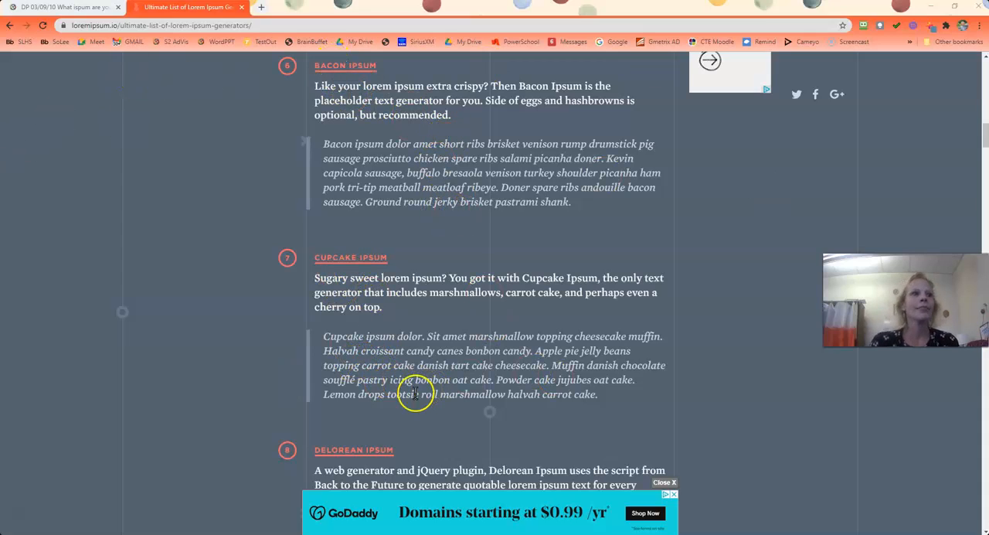
scroll(182, 368, down, 5)
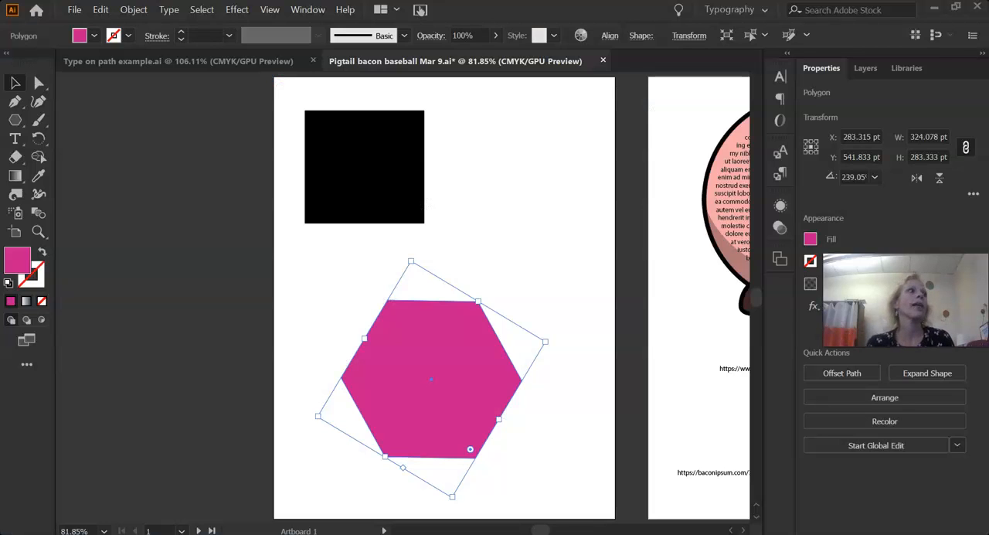
Copy the magenta hexagon and paste the duplicate in place directly over the original.
click(420, 412)
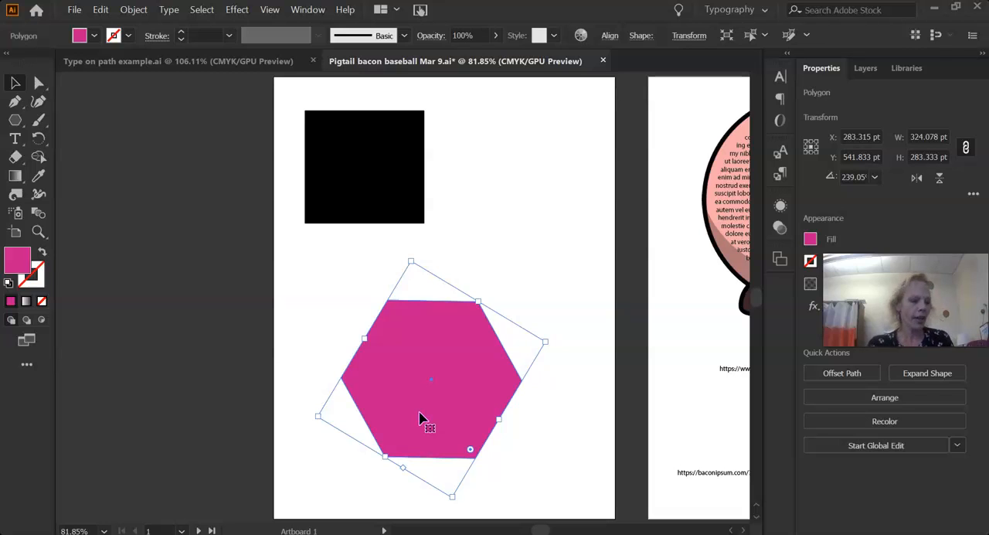
click(420, 418)
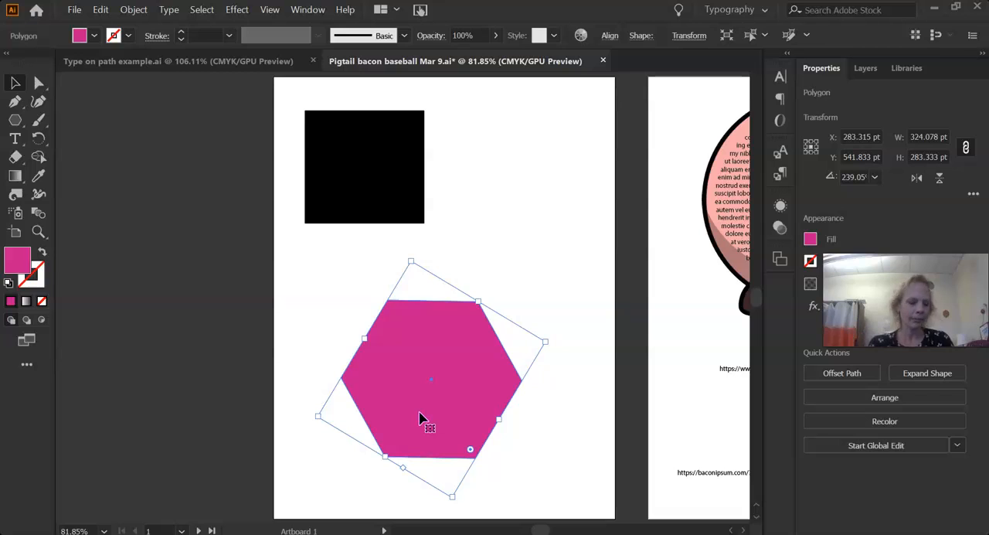
key(ctrl+c)
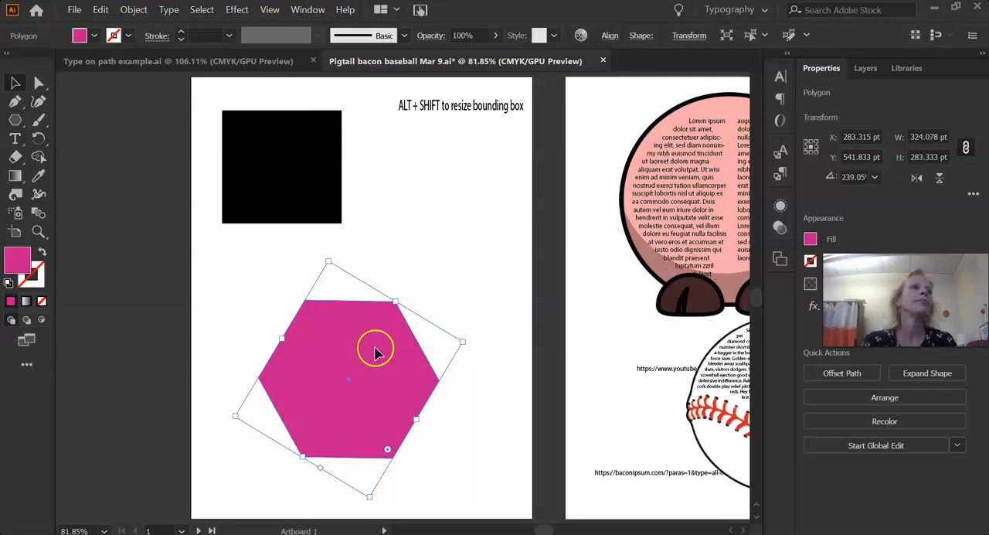
drag(464, 346, 534, 386)
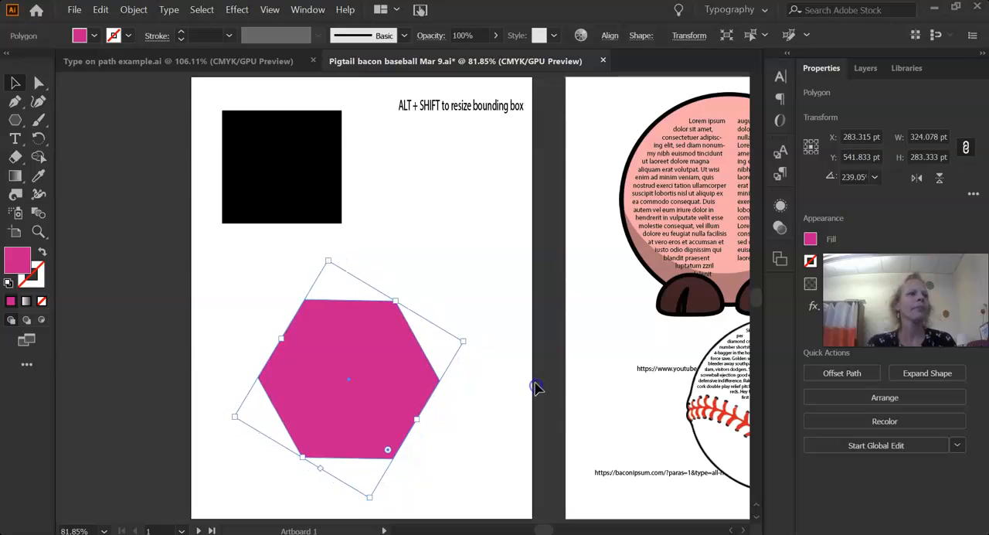
drag(462, 340, 482, 331)
drag(227, 405, 228, 407)
drag(286, 322, 274, 317)
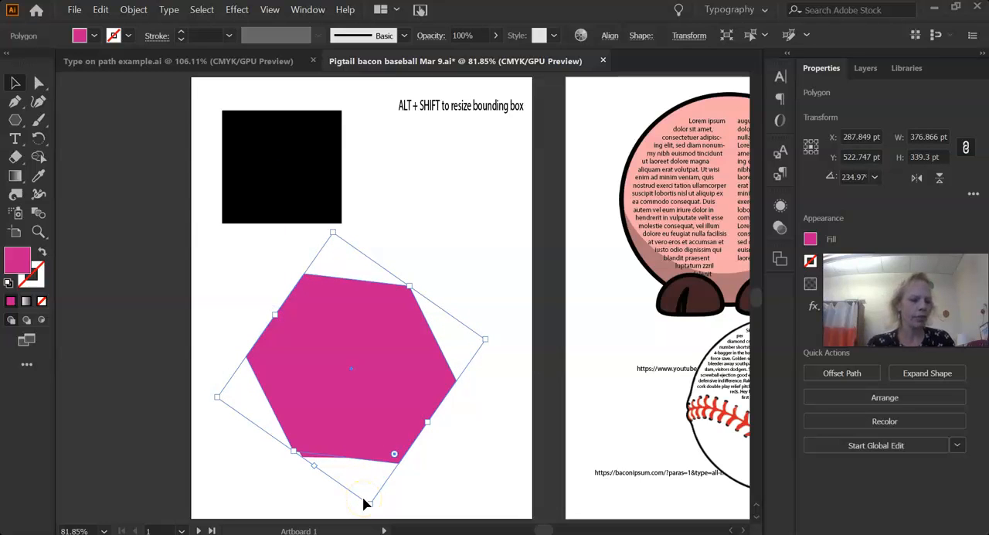
key(ctrl+z)
key(ctrl+z)
key(ctrl+z)
key(ctrl+z)
key(ctrl+z)
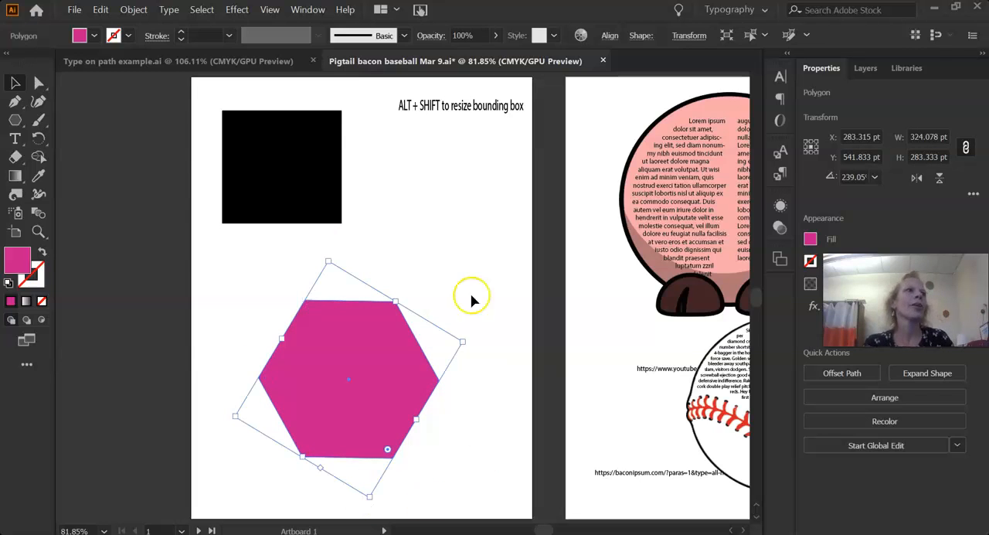
With nothing selected, set the Type tool's font to Adolphus at 16 pt.
click(455, 212)
click(14, 138)
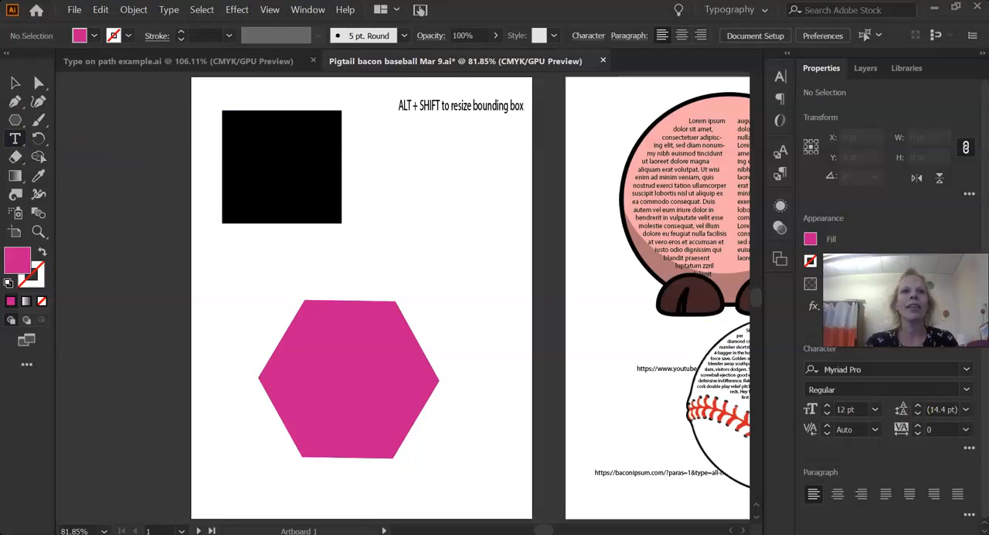
click(967, 371)
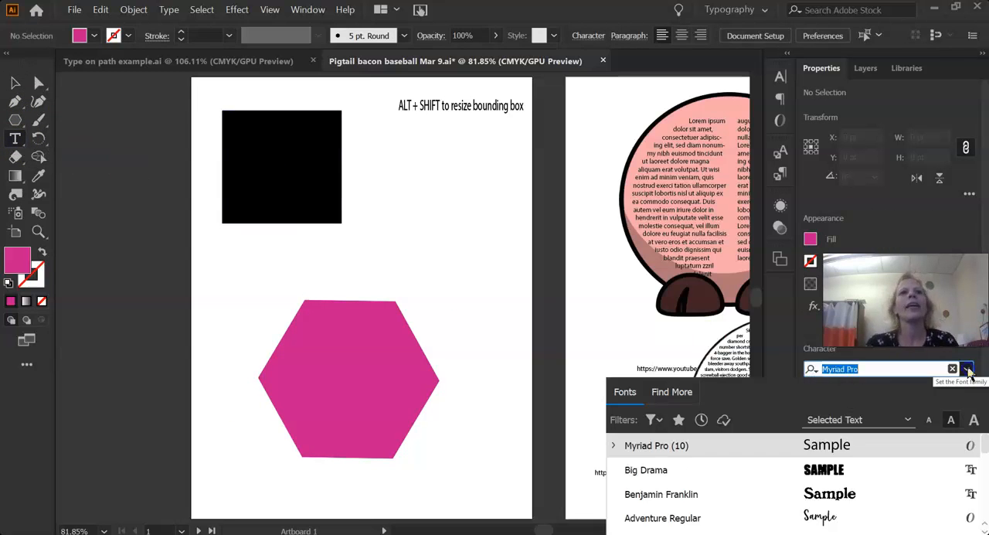
scroll(634, 471, down, 1)
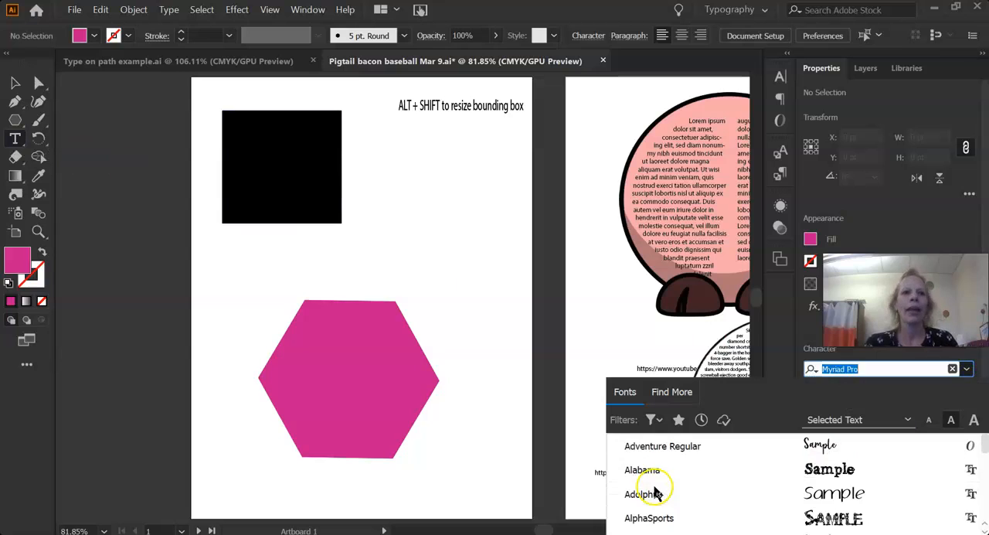
click(748, 496)
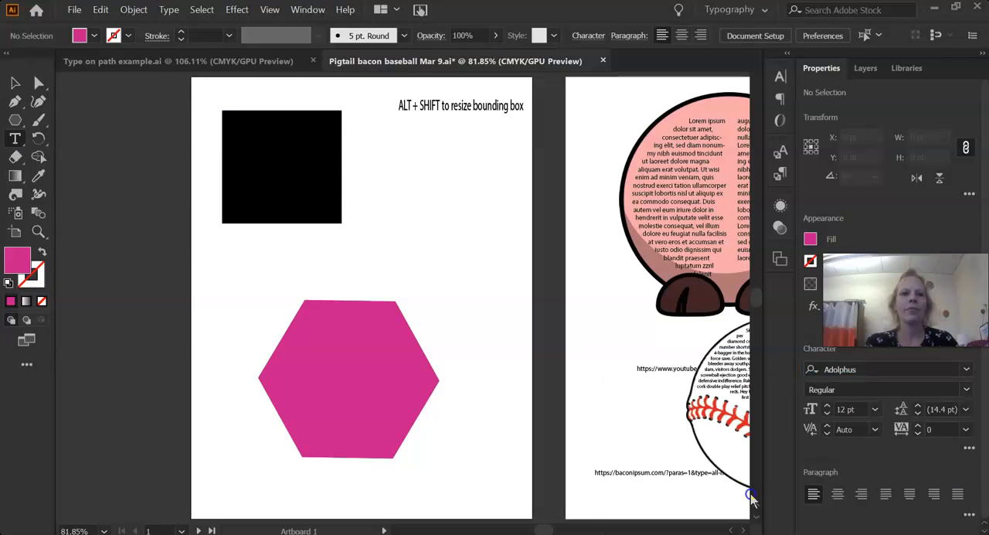
click(827, 407)
click(827, 407)
click(827, 407)
click(827, 407)
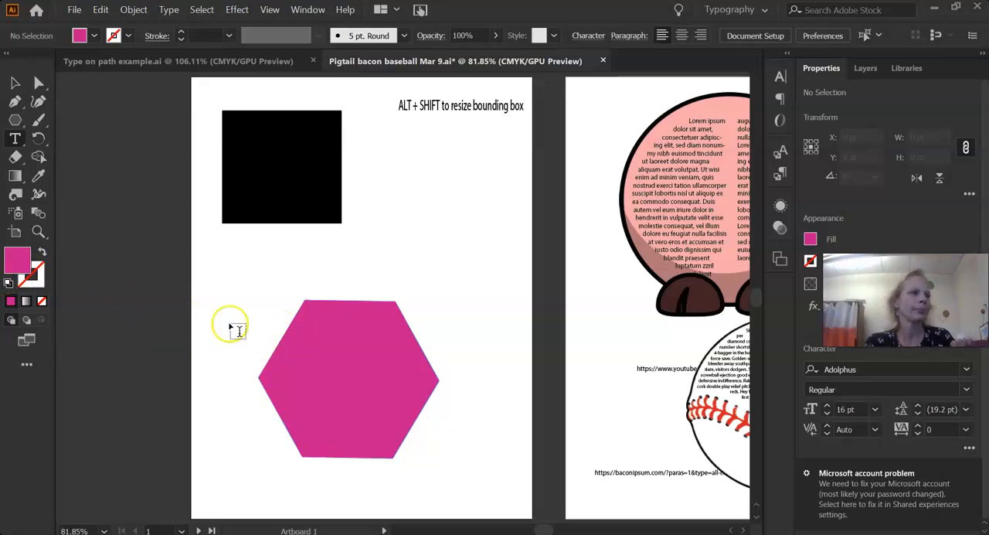
Turn the front hexagon into an area type container filled with placeholder text and color the text white.
double_click(17, 261)
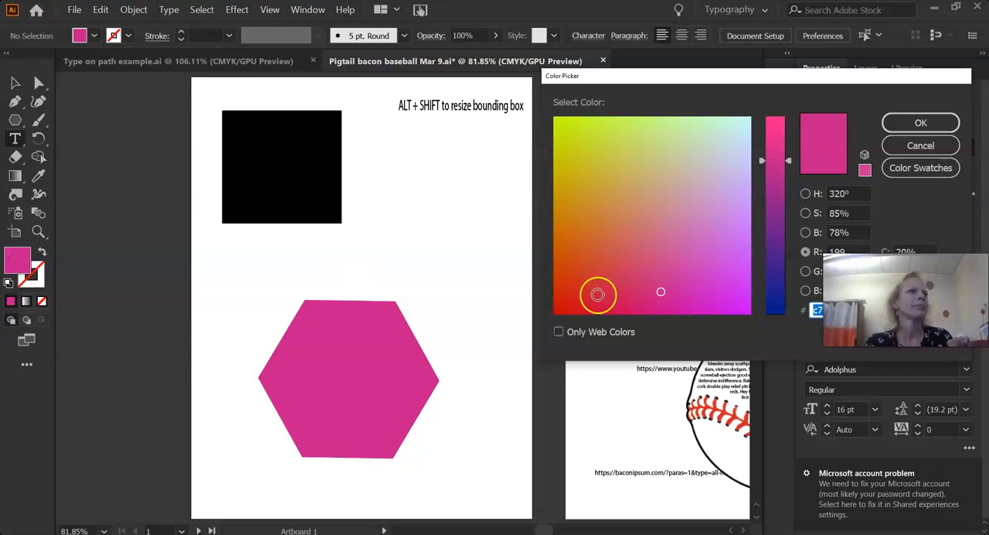
click(921, 145)
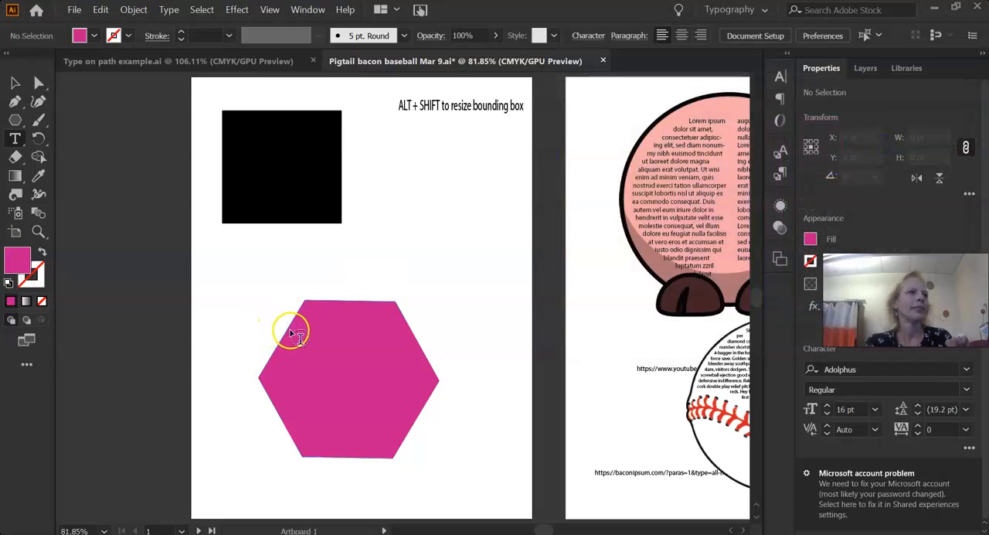
click(289, 327)
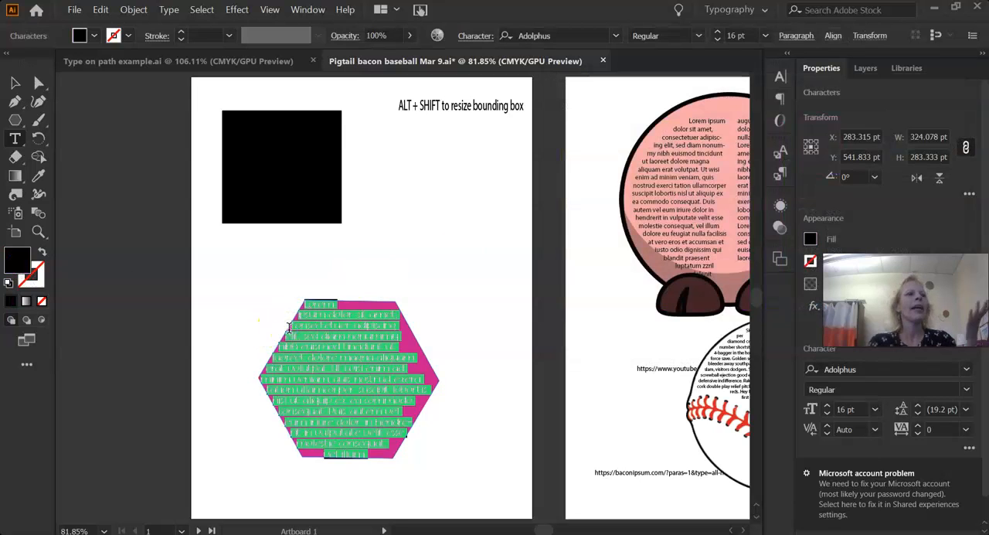
click(15, 83)
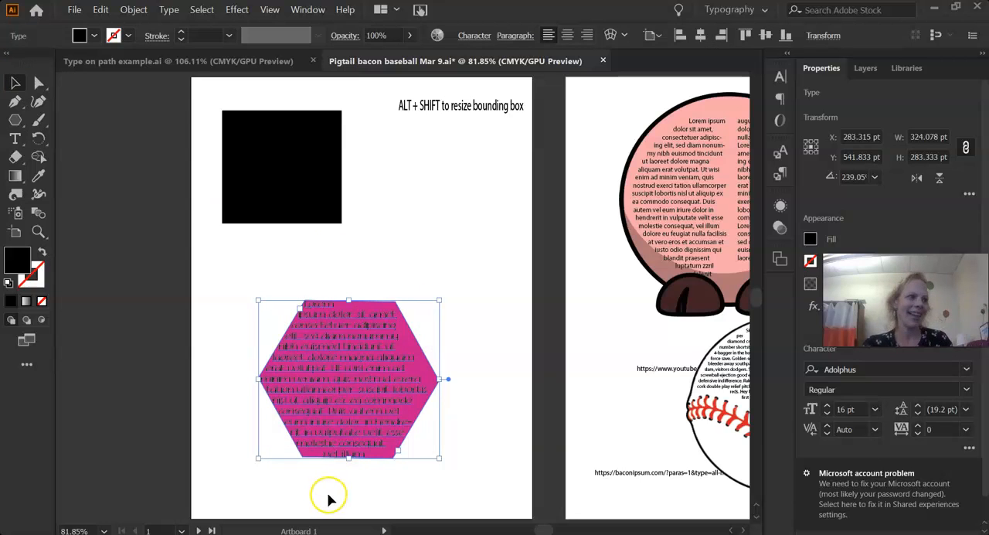
Replace the hexagon's placeholder text with the TV Ipsum passage from the generator list web page and center-align it.
key(alt+Tab)
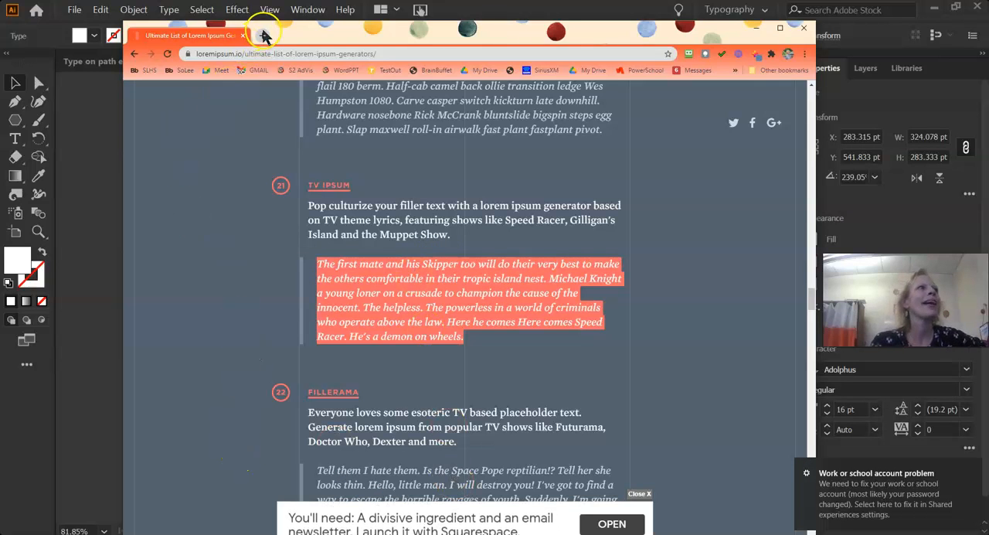
key(alt+Tab)
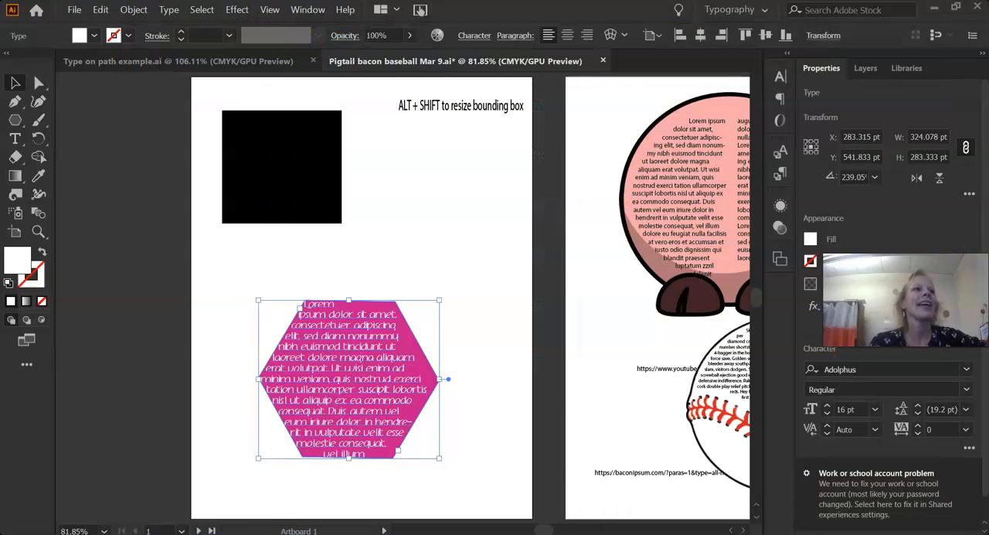
double_click(307, 303)
key(ctrl+a)
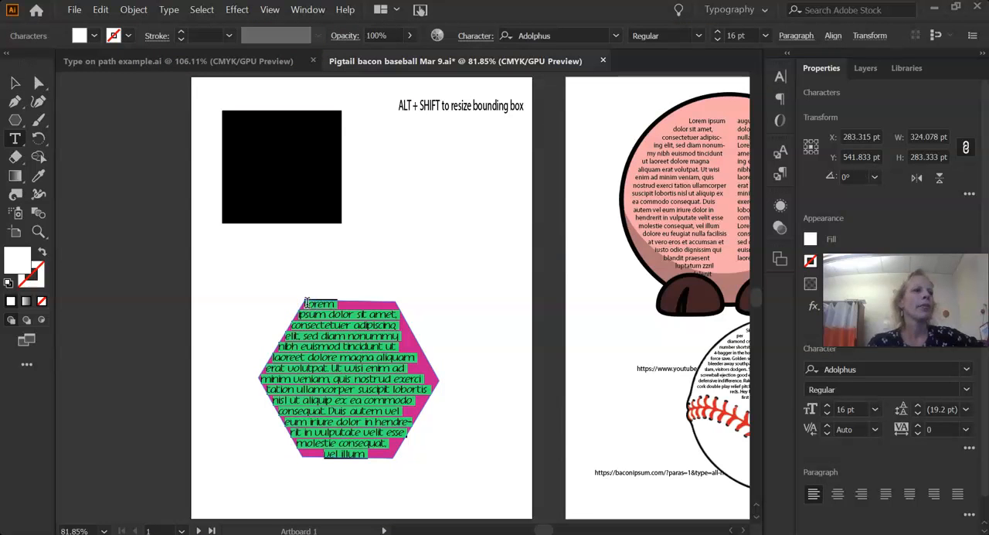
key(Delete)
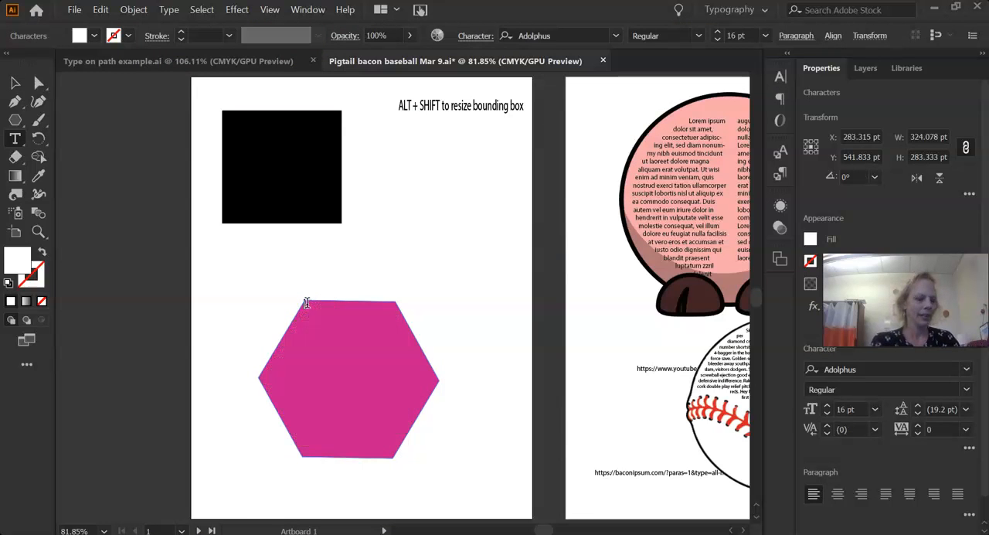
key(ctrl+v)
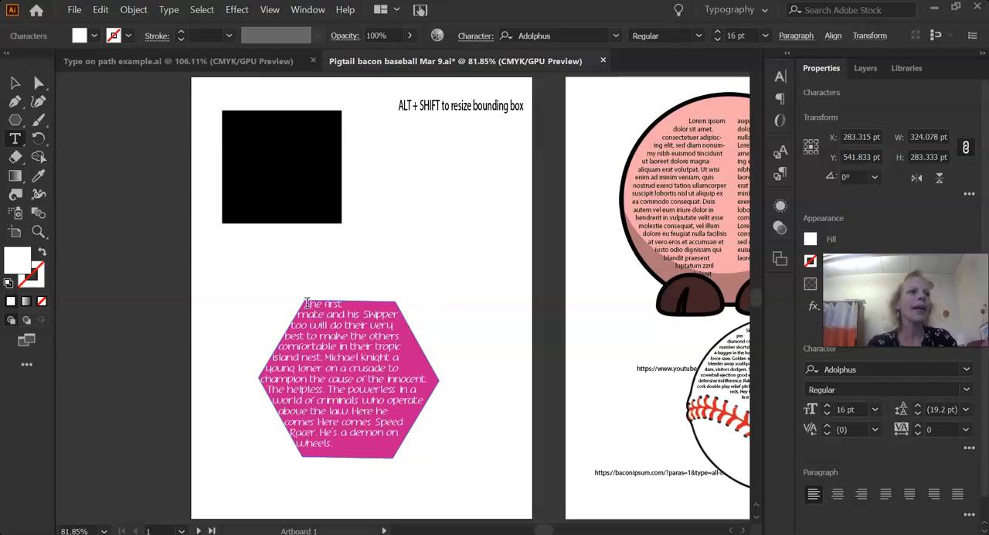
click(839, 496)
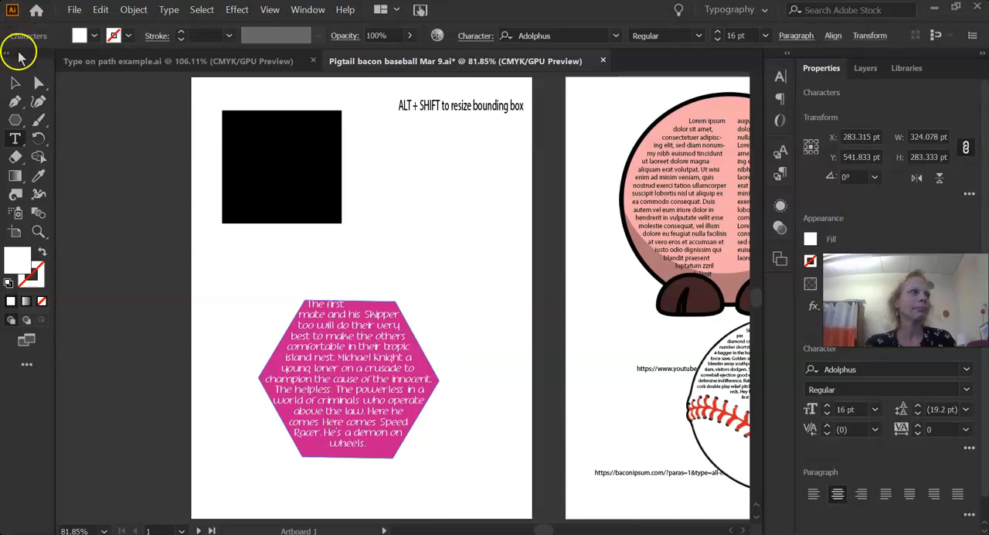
click(14, 85)
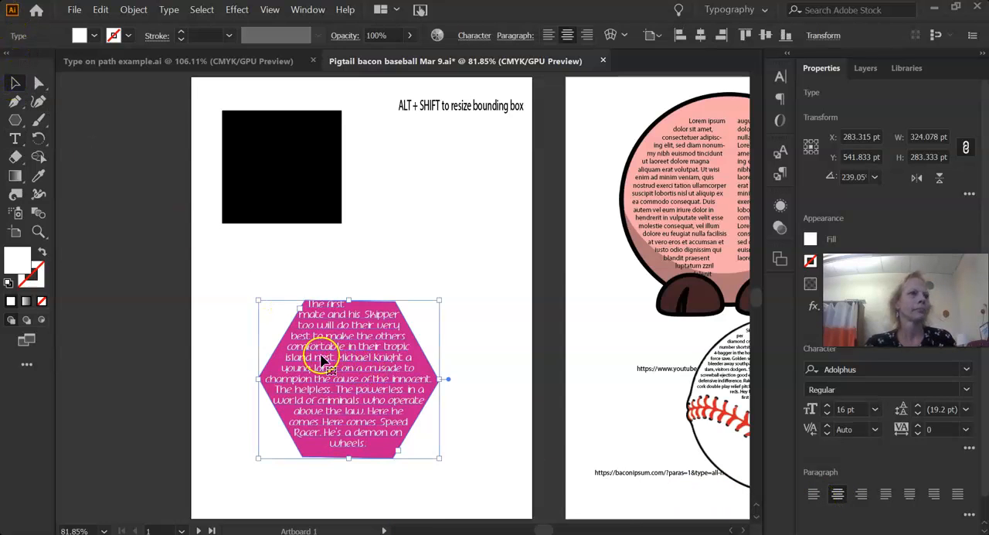
Move the text block aside and select the magenta hexagon behind it, leaving the hexagon in its original position.
drag(319, 353, 422, 404)
click(287, 342)
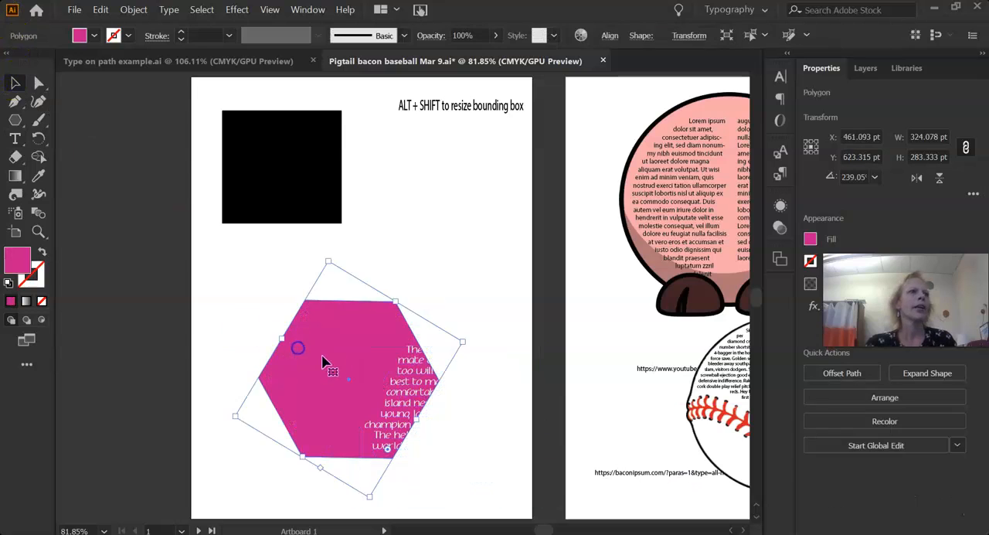
drag(325, 364, 351, 377)
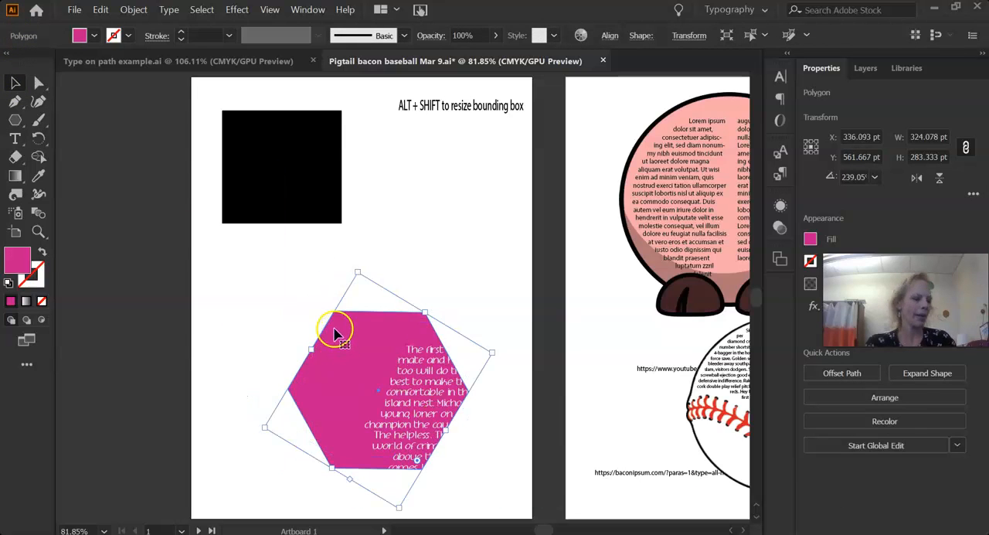
key(ctrl+z)
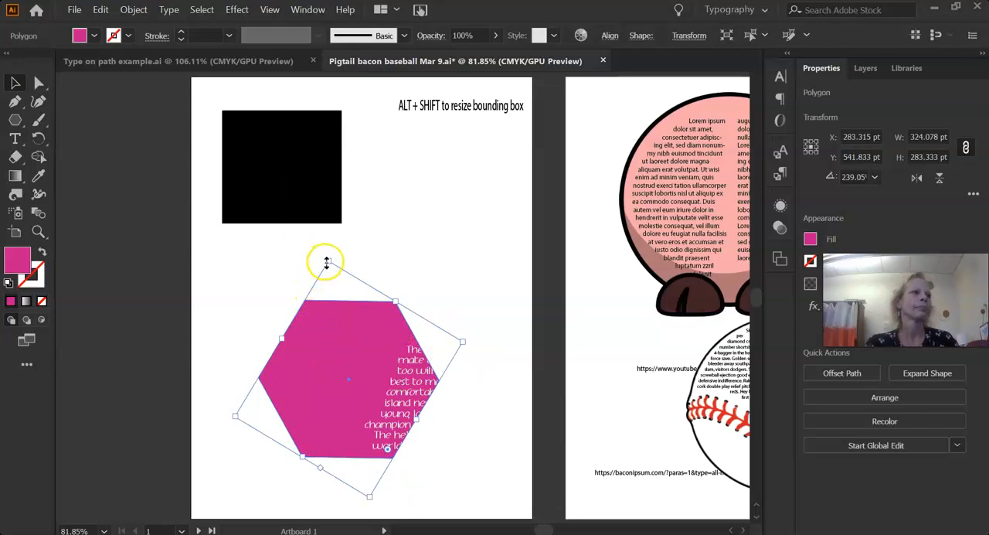
Enlarge the magenta hexagon about its center to about 380 by 332 pt and move the text block back inside it.
drag(328, 262, 329, 236)
drag(411, 406, 304, 360)
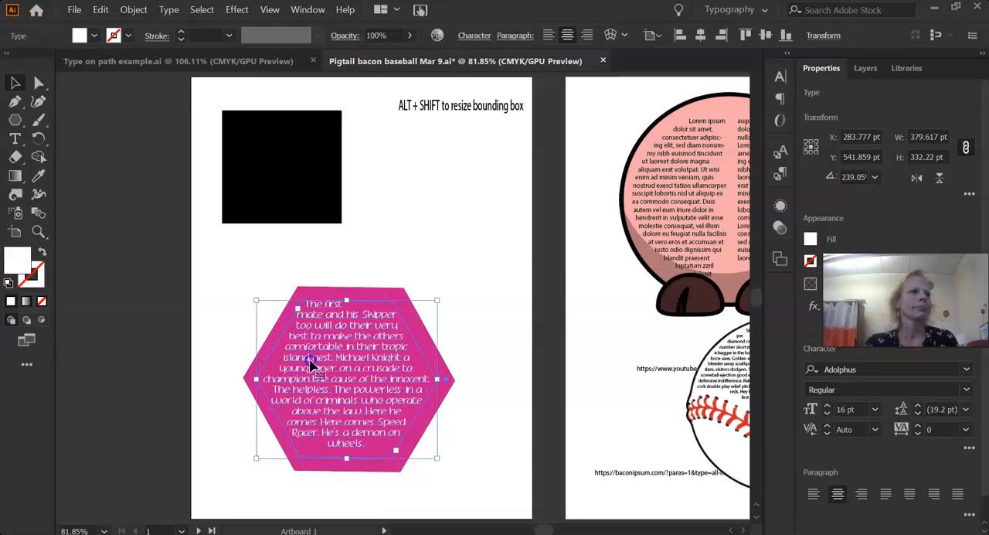
click(473, 200)
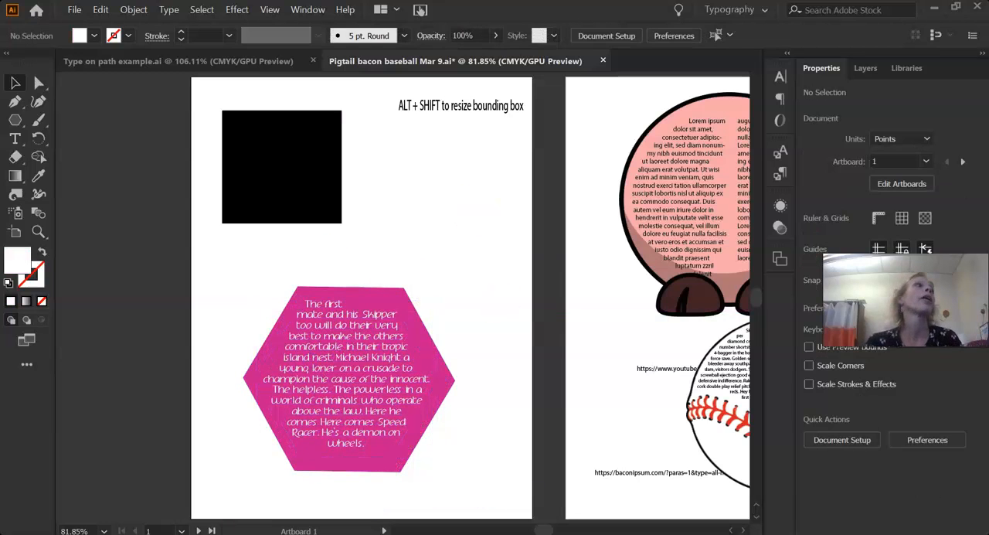
Turn the black square into an area type container filled with placeholder text, starting from the edge of its path.
click(12, 142)
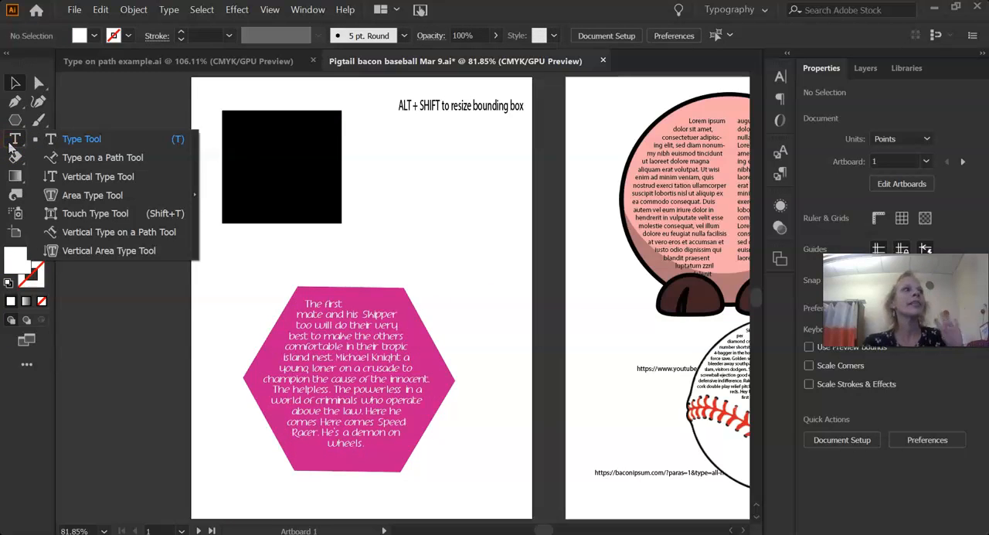
click(66, 195)
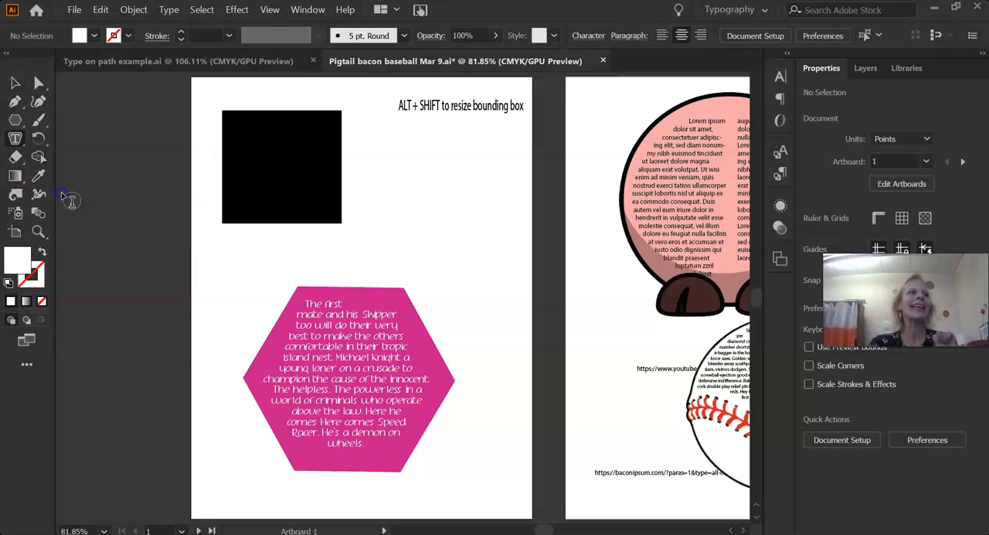
click(272, 160)
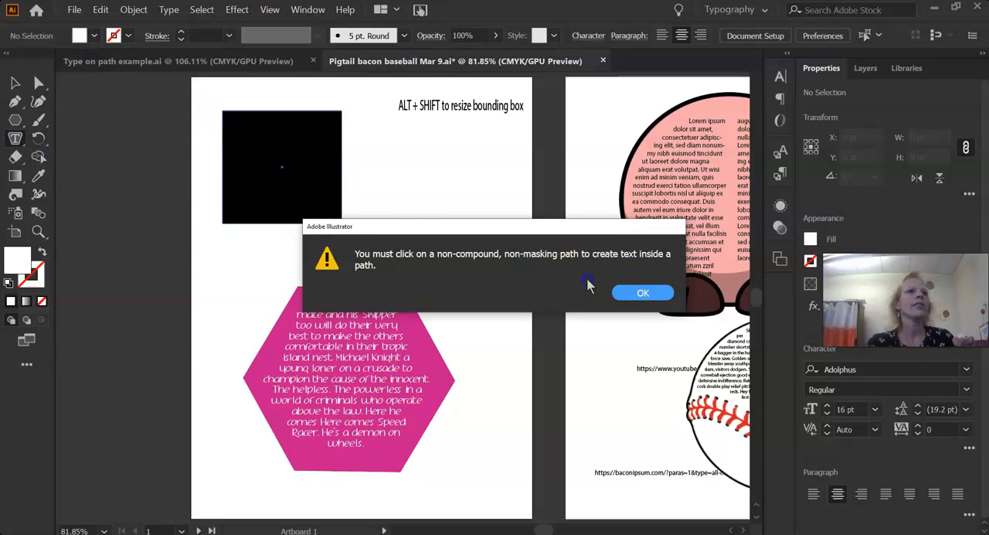
click(645, 293)
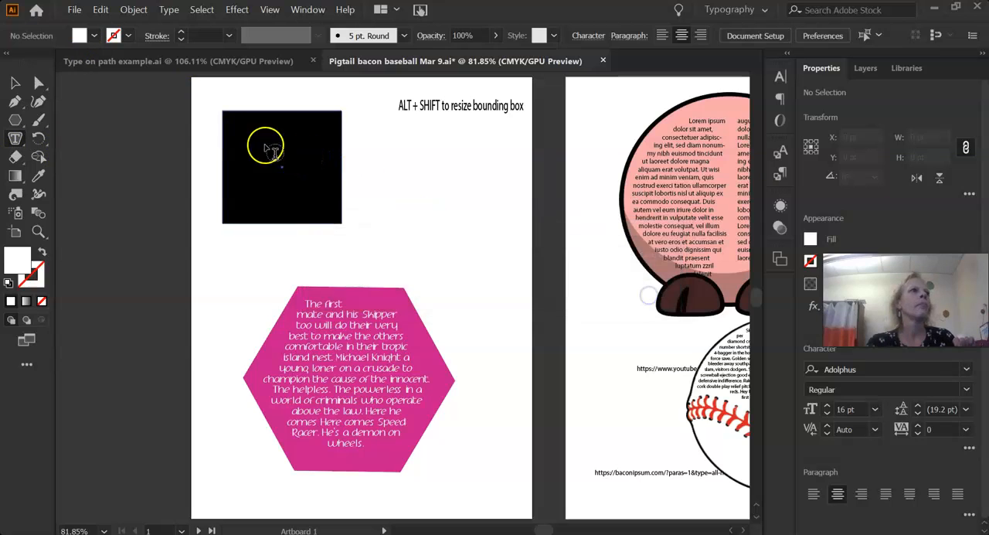
click(223, 133)
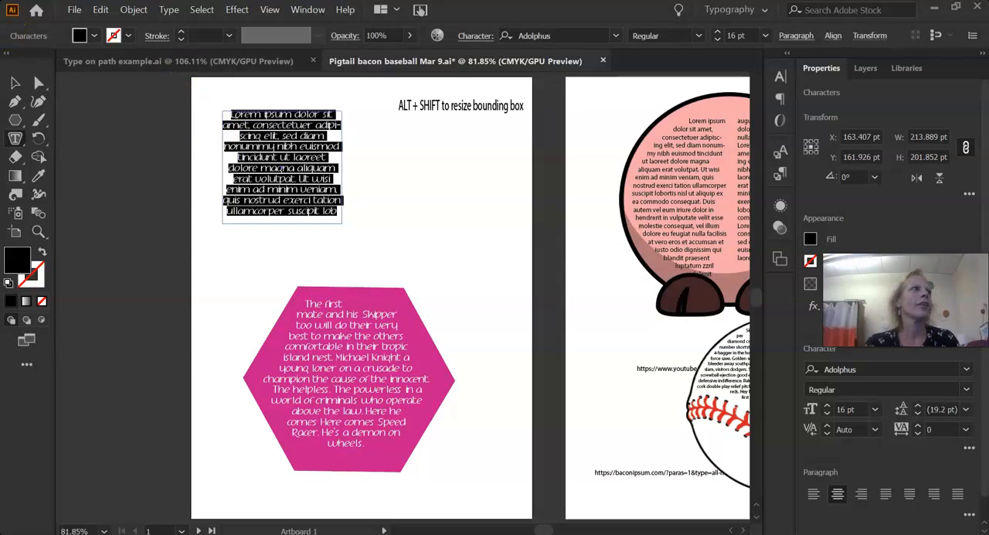
Enlarge the square text container to about 397 by 248 pt and replace its placeholder text with the TV Ipsum passage.
key(Escape)
click(473, 258)
click(340, 220)
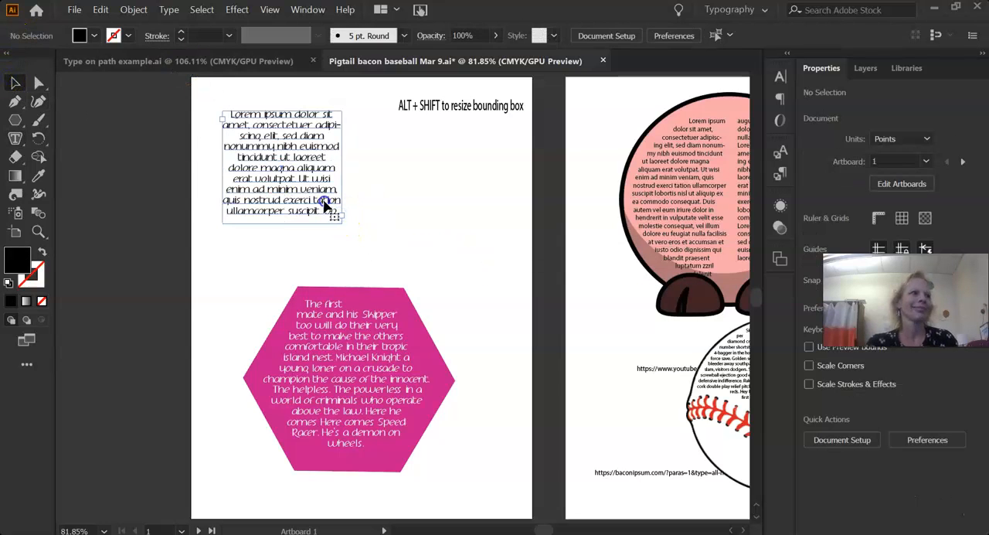
drag(344, 225, 444, 248)
click(442, 169)
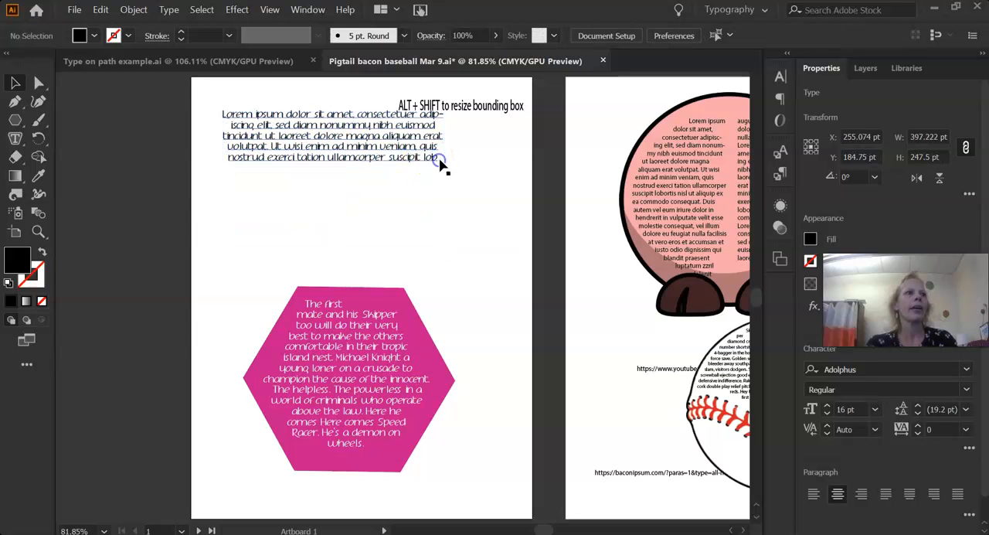
triple_click(441, 158)
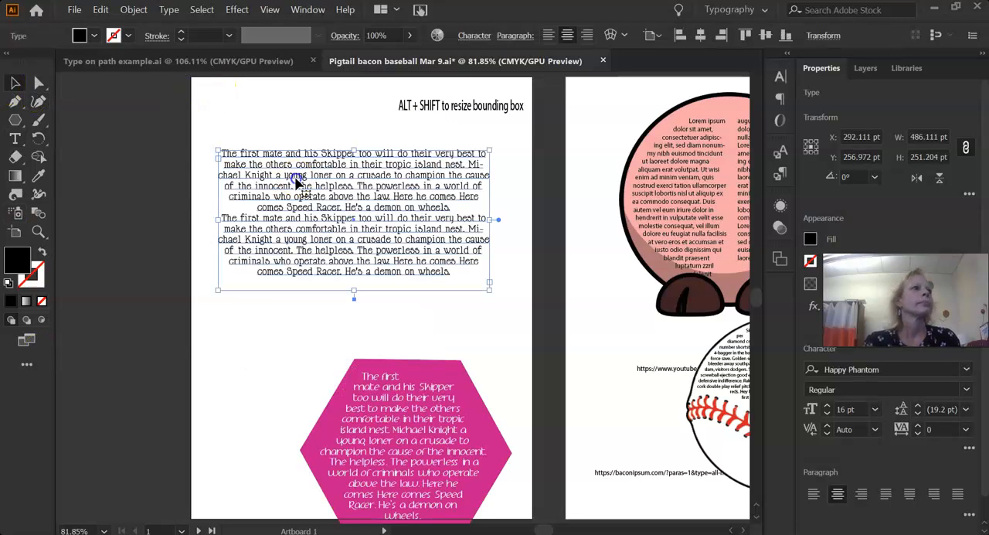
Split the enlarged text block into two columns in Area Type Options, with the preview turned on.
click(16, 138)
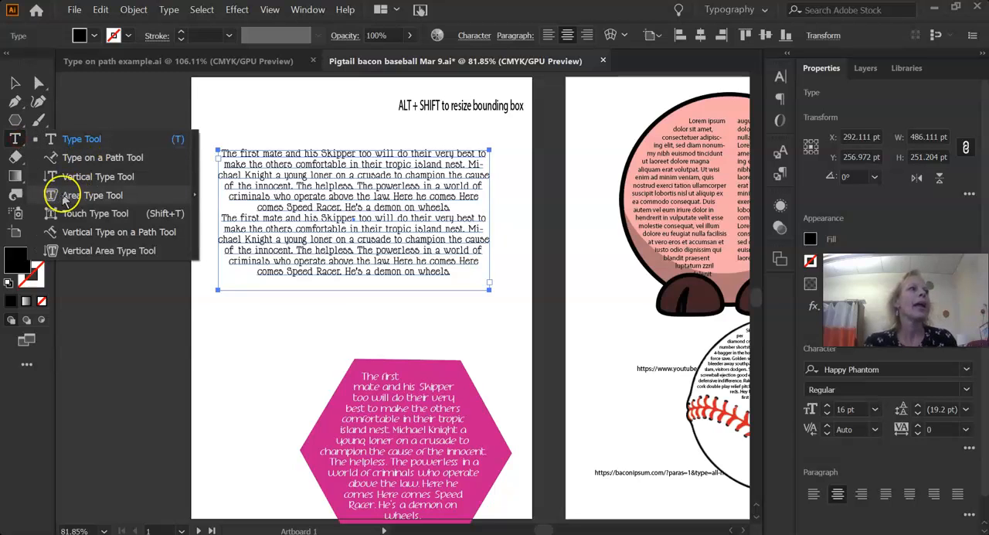
click(92, 195)
click(429, 294)
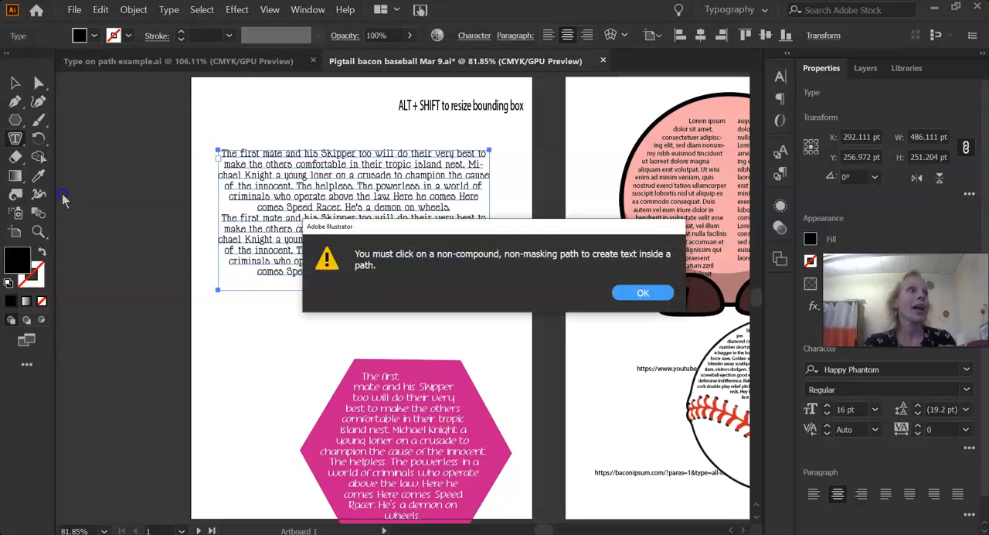
click(623, 295)
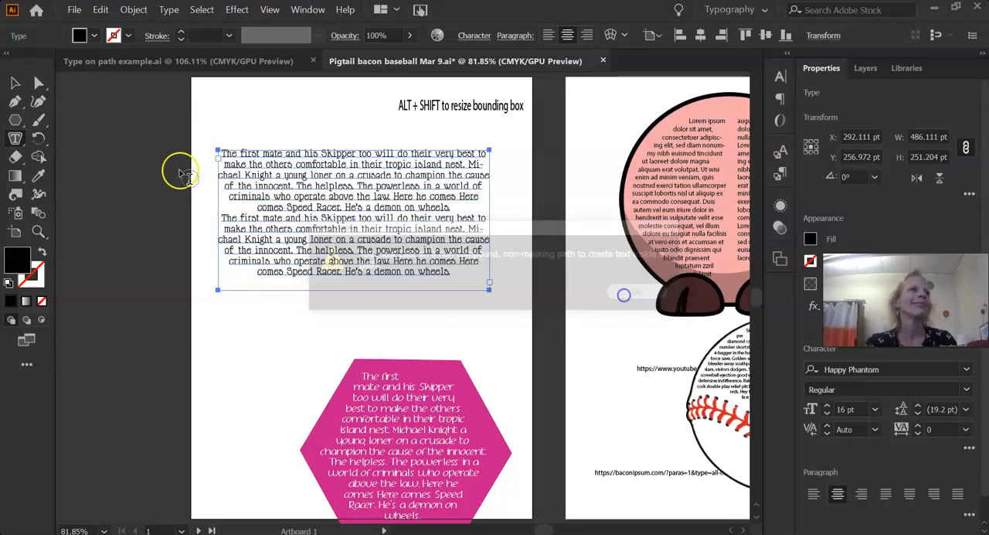
click(269, 197)
double_click(15, 139)
drag(740, 25, 698, 16)
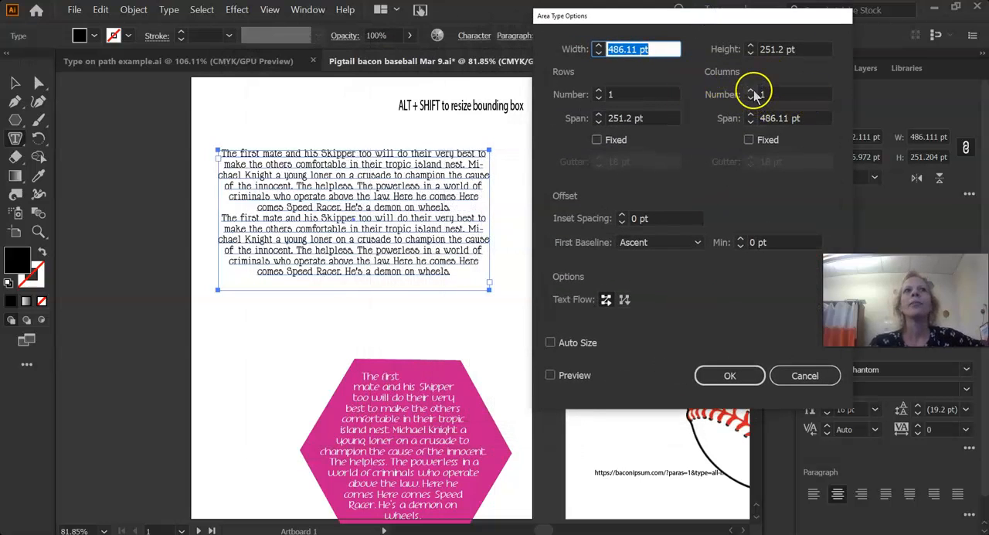
click(754, 91)
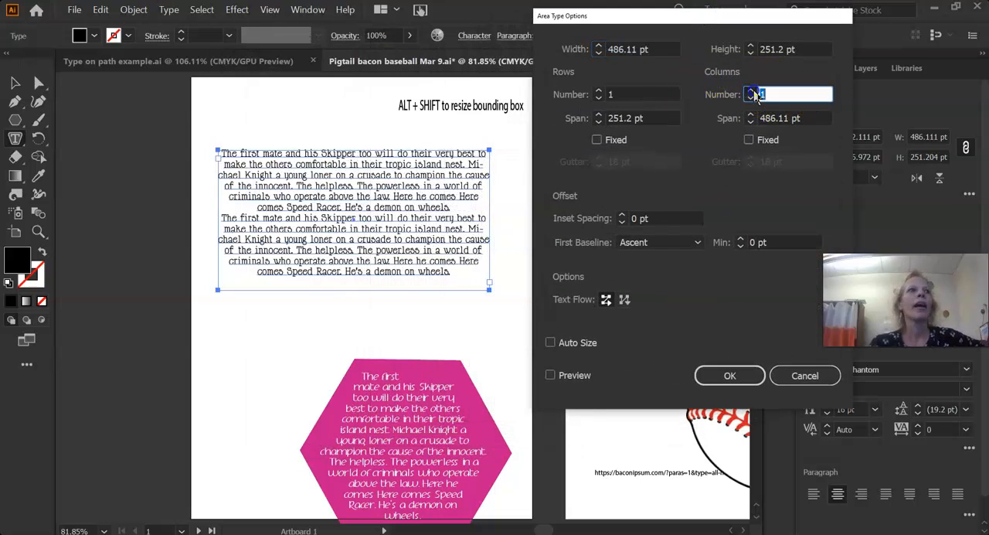
click(550, 374)
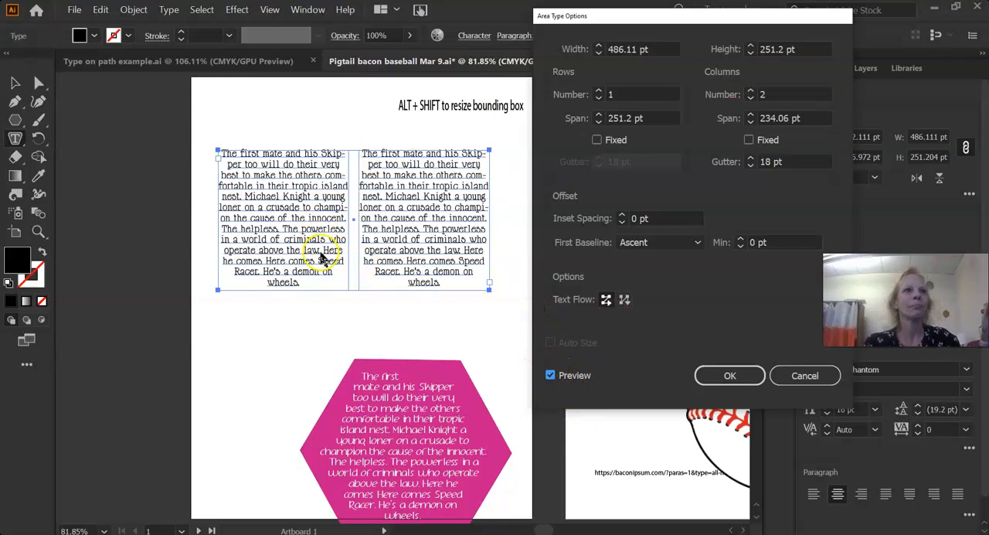
Try wider and narrower gutters between the two text columns, settling on 15 pt.
click(749, 159)
click(749, 159)
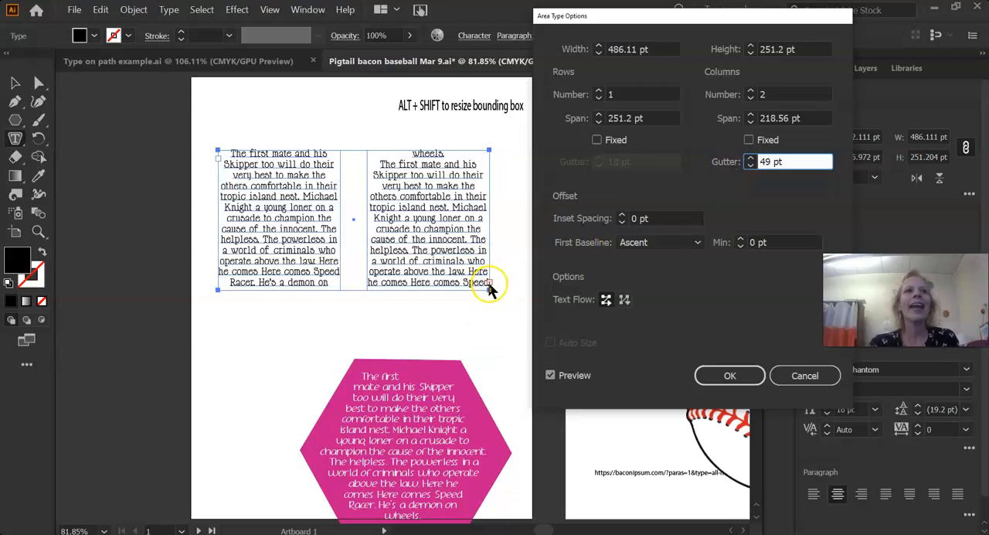
click(751, 165)
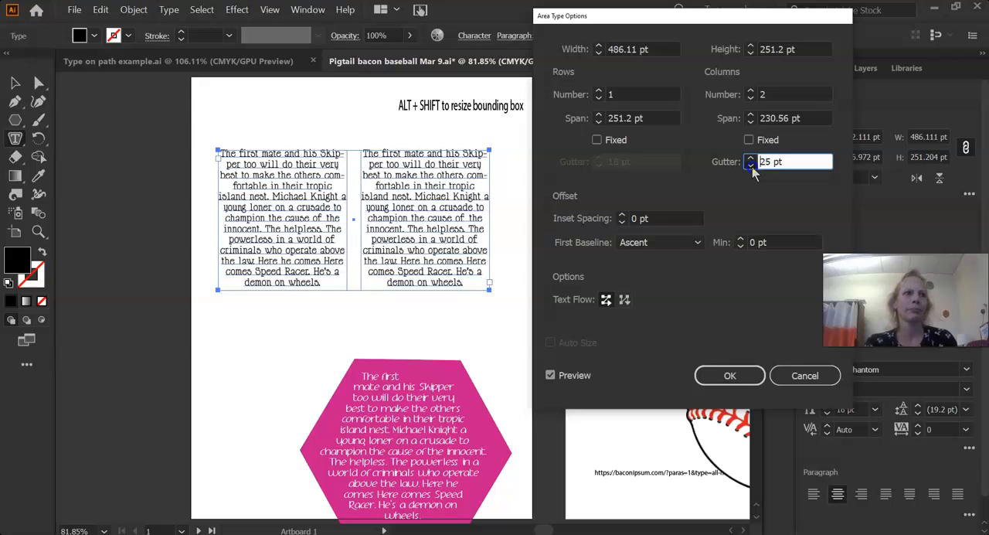
click(751, 158)
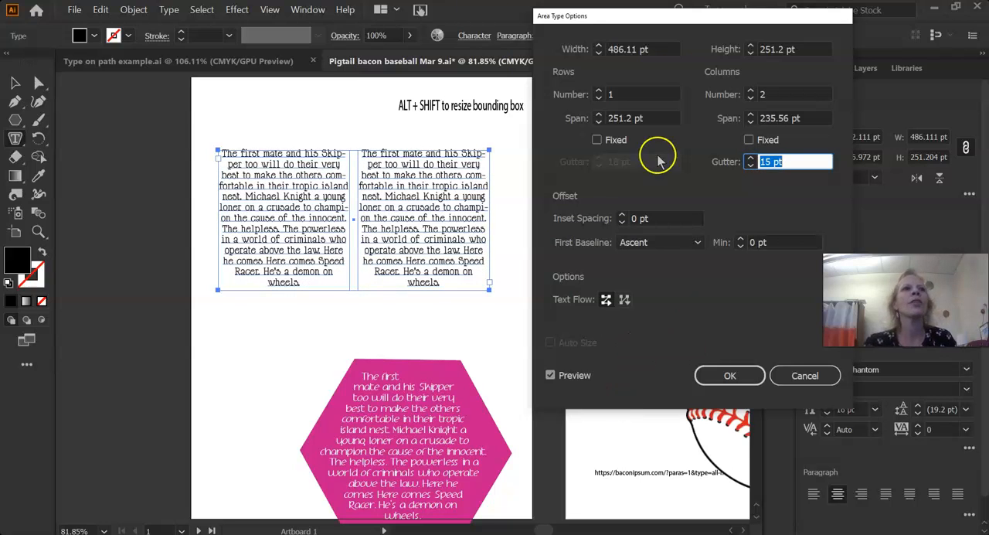
Raise the text block's inset spacing to 13 pt in the offset settings.
click(623, 216)
click(622, 216)
click(622, 216)
click(622, 216)
click(622, 216)
click(623, 216)
click(623, 216)
click(622, 215)
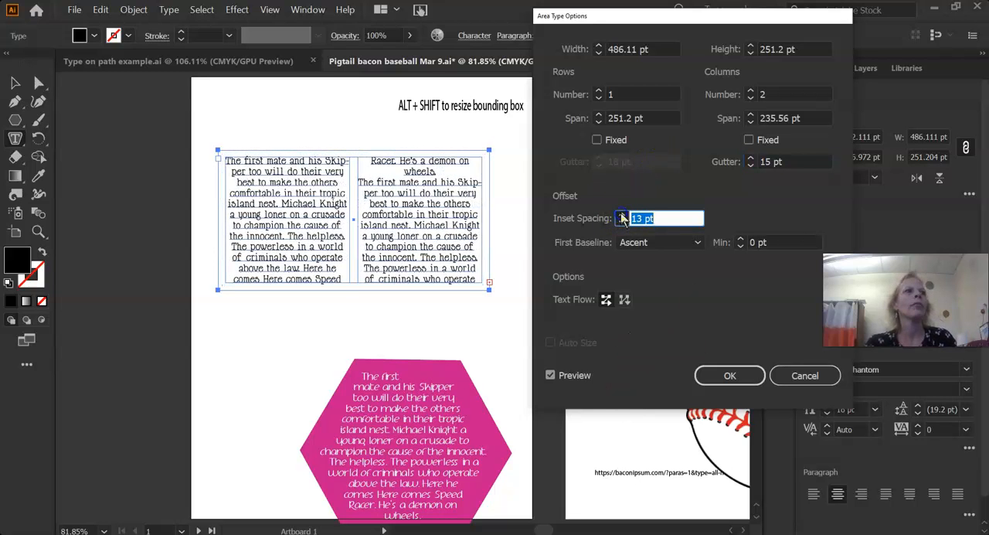
click(623, 216)
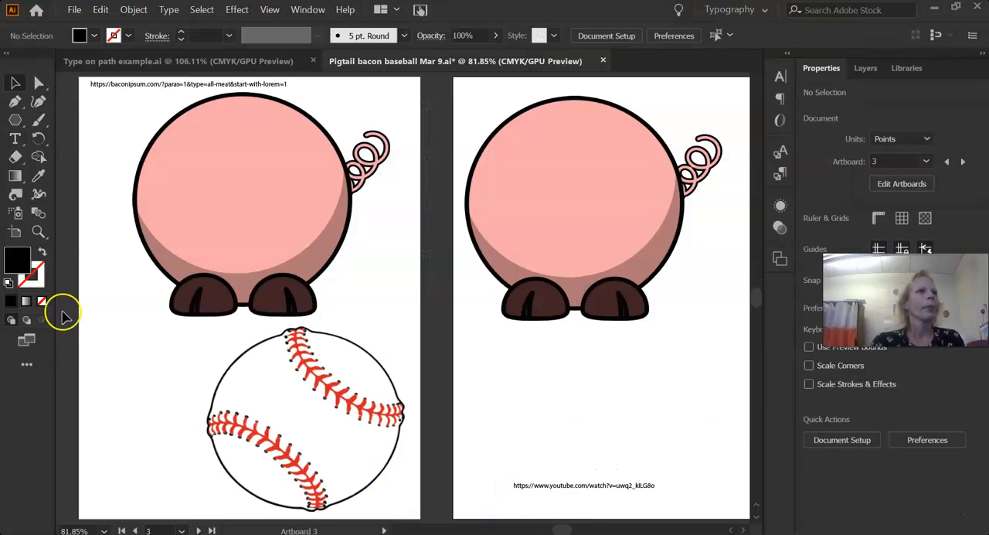
Draw a black ellipse about 292 by 269 pt over the body of the pig above the baseball.
click(14, 122)
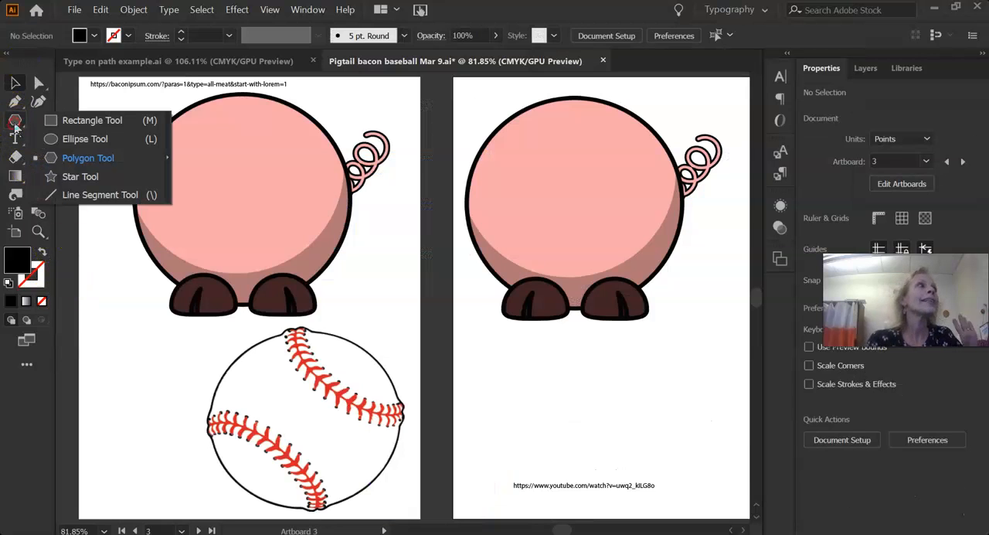
click(53, 143)
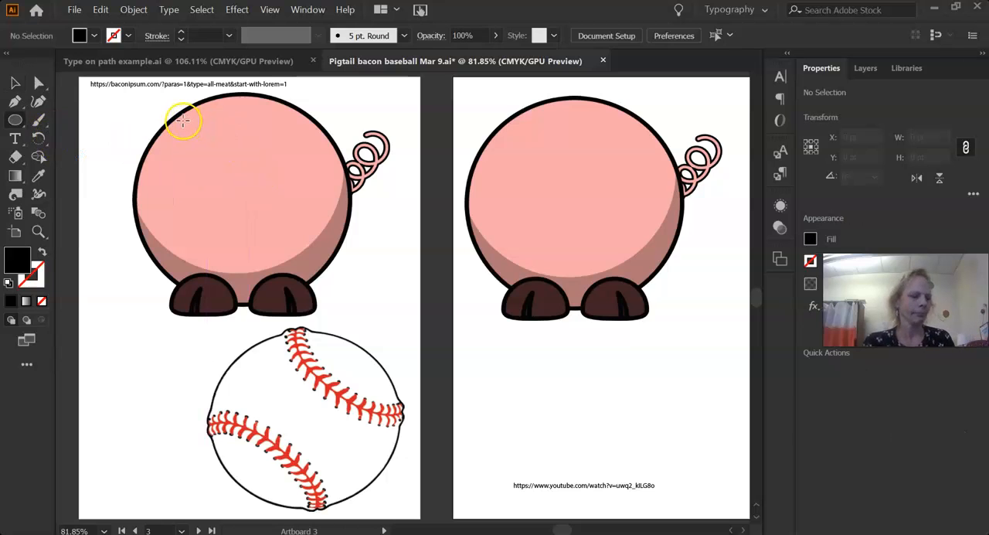
drag(189, 118, 352, 268)
Move and stretch the black ellipse to about 352 by 300 pt so it fits inside the pig's round body.
click(14, 83)
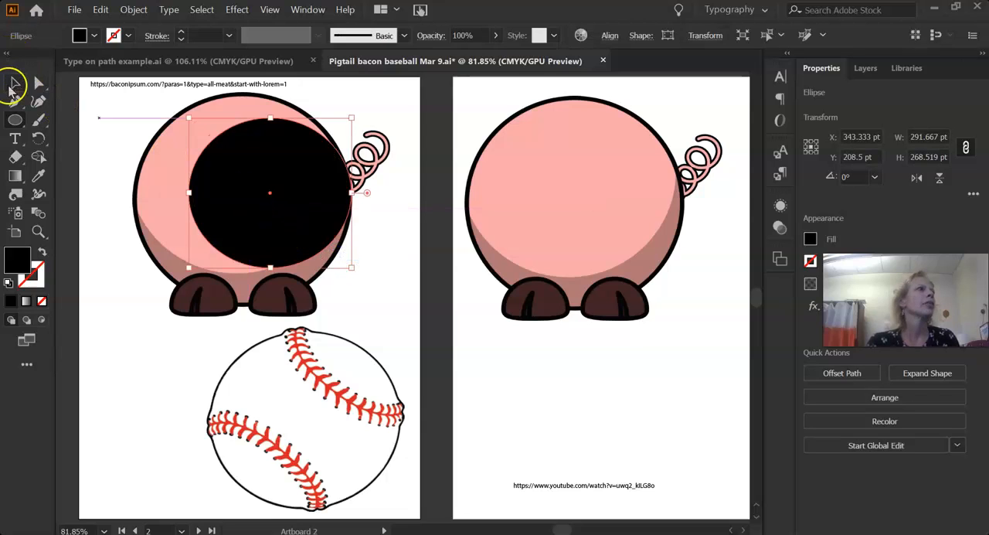
drag(232, 205, 184, 202)
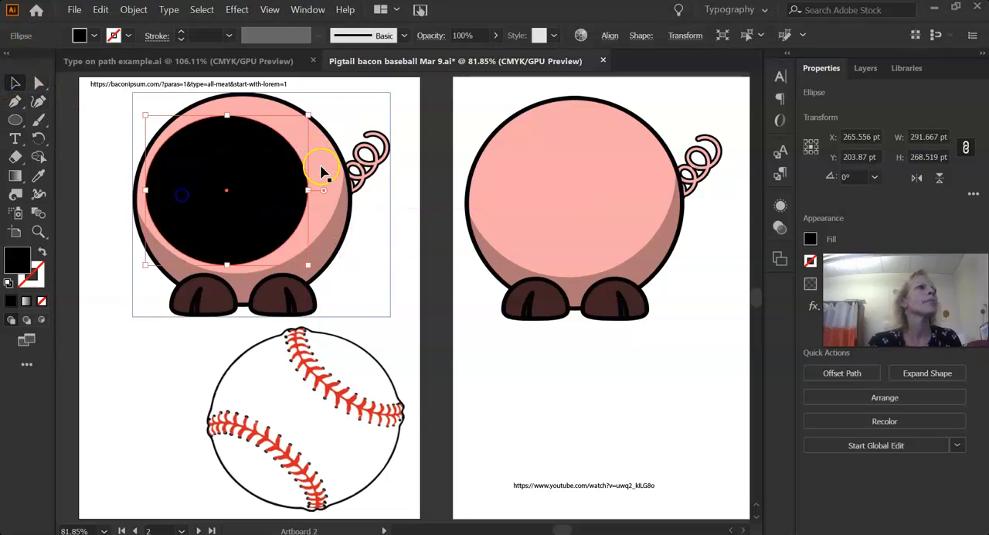
drag(308, 113, 333, 102)
drag(333, 265, 330, 270)
drag(333, 186, 342, 185)
drag(145, 185, 145, 186)
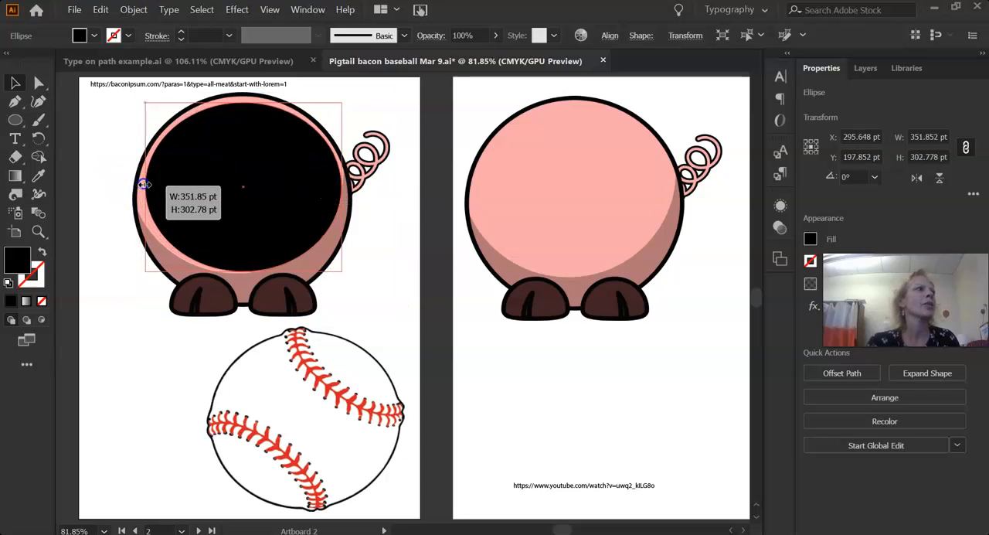
mouse_move(243, 102)
mouse_down()
mouse_move(246, 88)
mouse_move(244, 103)
mouse_up()
click(490, 403)
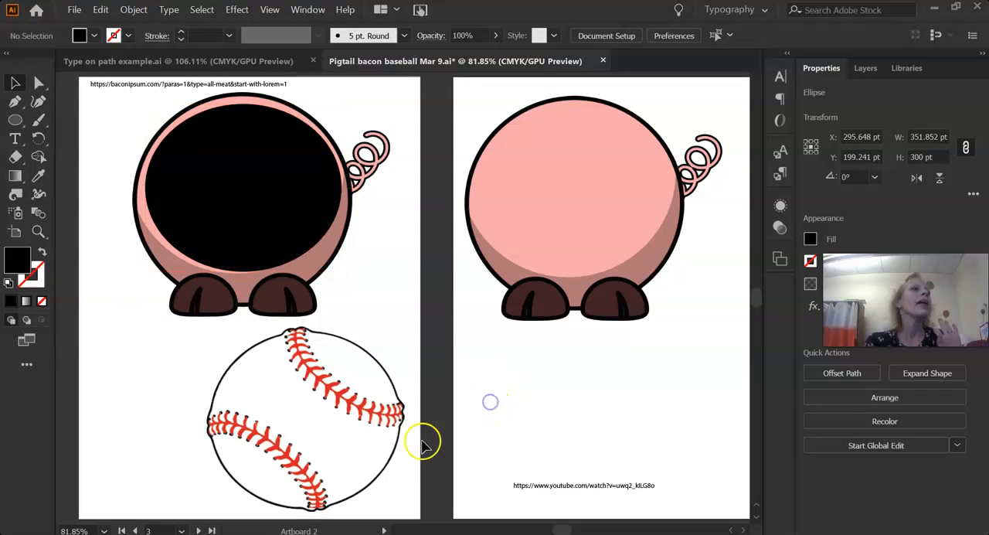
Trace an outline around the baseball's middle panel between the stitching with the Paintbrush, using black stroke and no fill.
scroll(342, 438, down, 2)
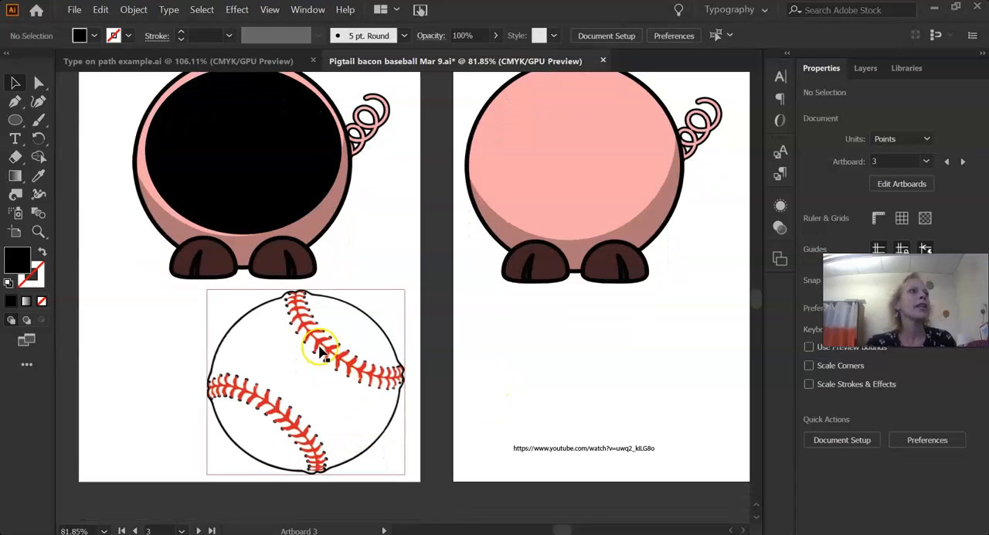
click(39, 121)
click(116, 121)
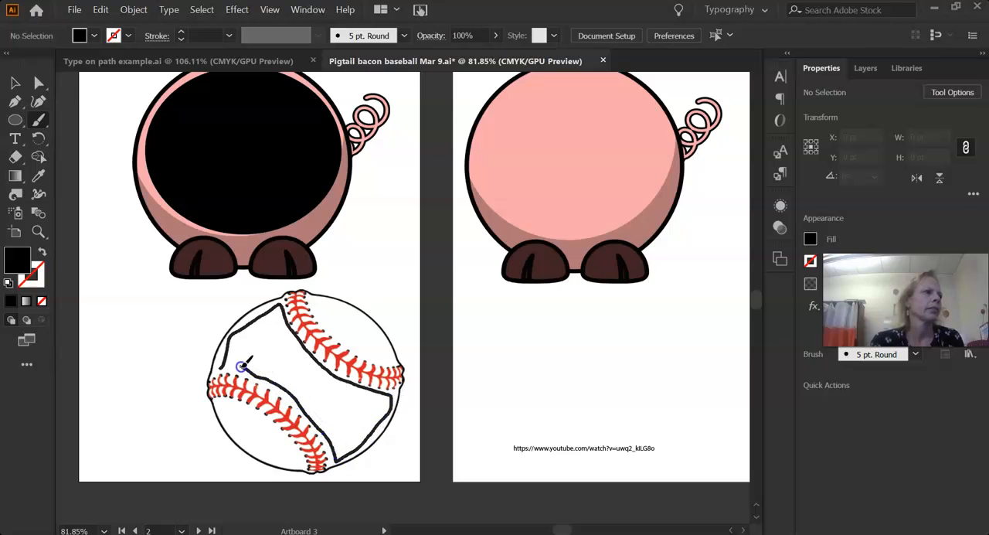
drag(222, 365, 222, 364)
key(shift+x)
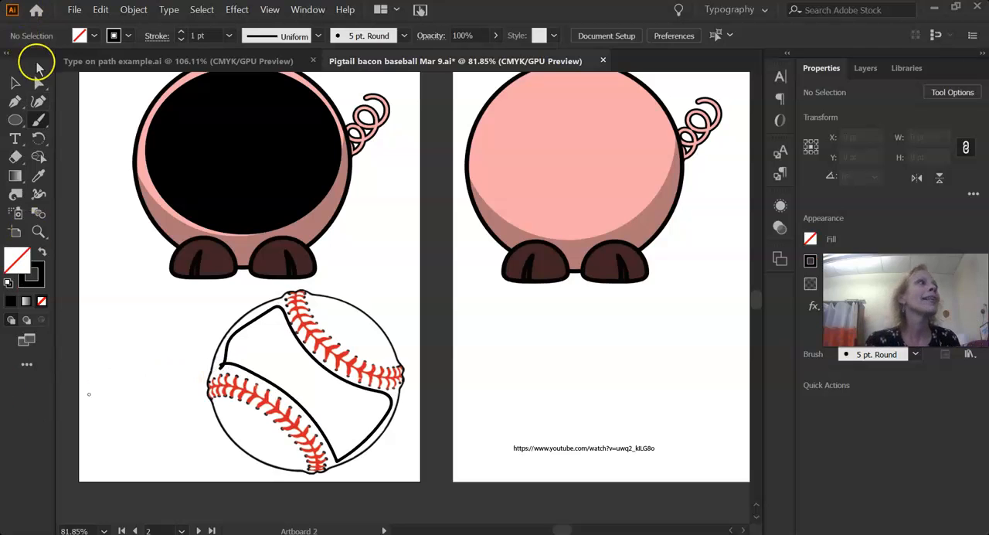
click(11, 87)
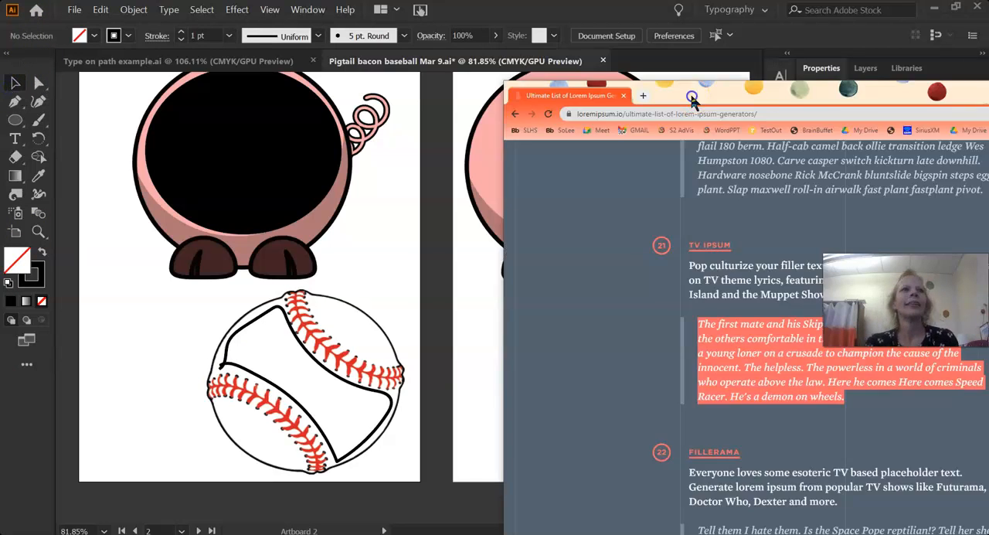
Switch to the browser's list of lorem ipsum generators and copy the Bacon Ipsum sample paragraph.
drag(692, 100, 573, 51)
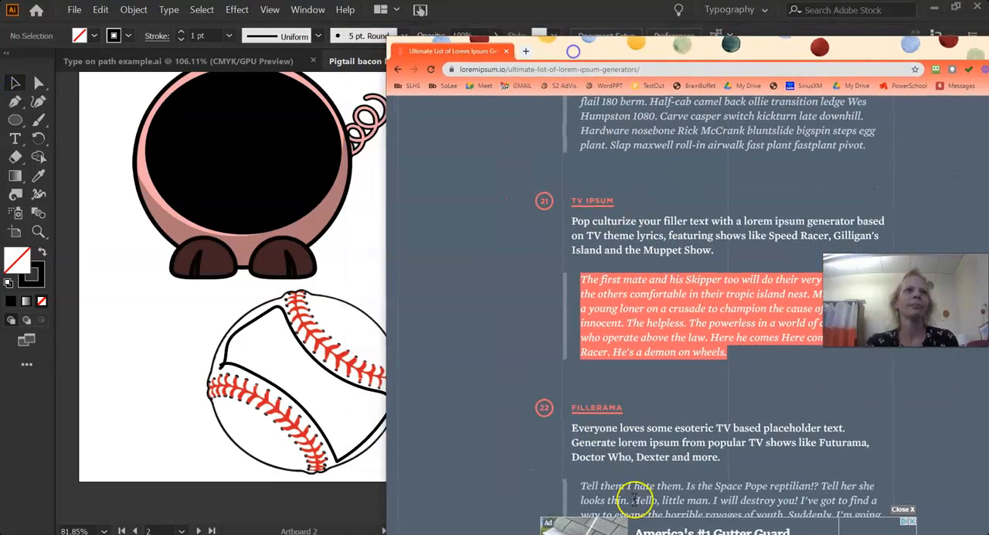
scroll(624, 318, up, 3)
scroll(624, 318, up, 10)
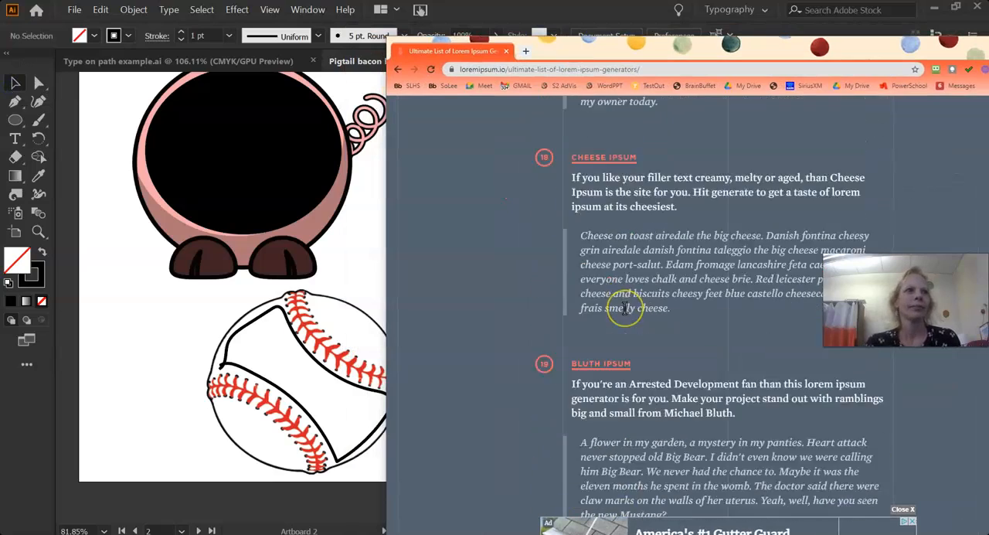
scroll(624, 308, up, 5)
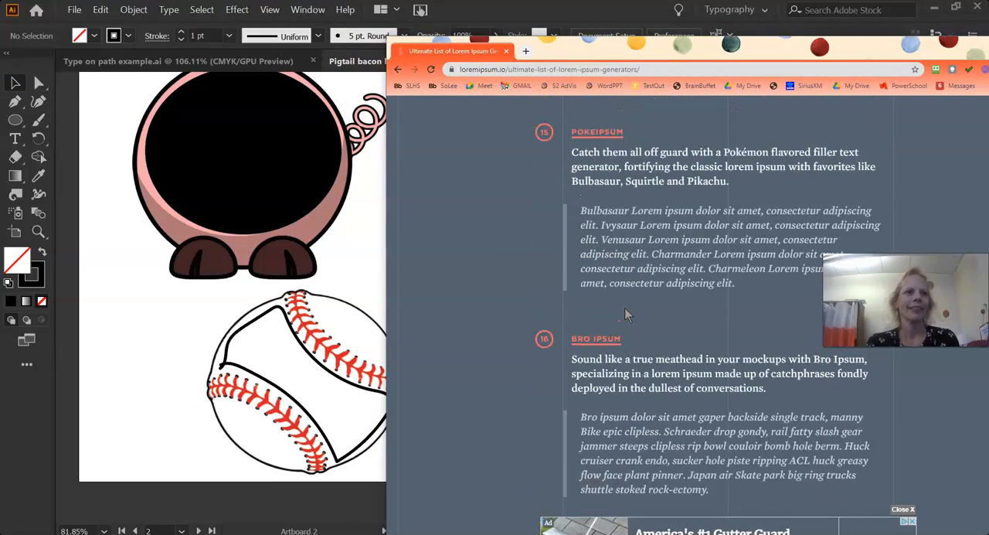
scroll(625, 306, up, 12)
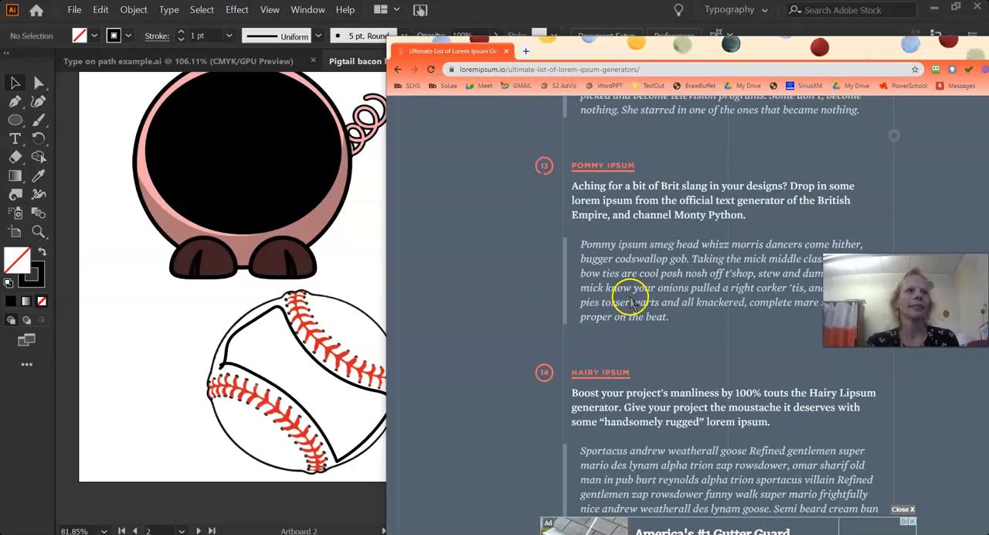
scroll(631, 302, up, 12)
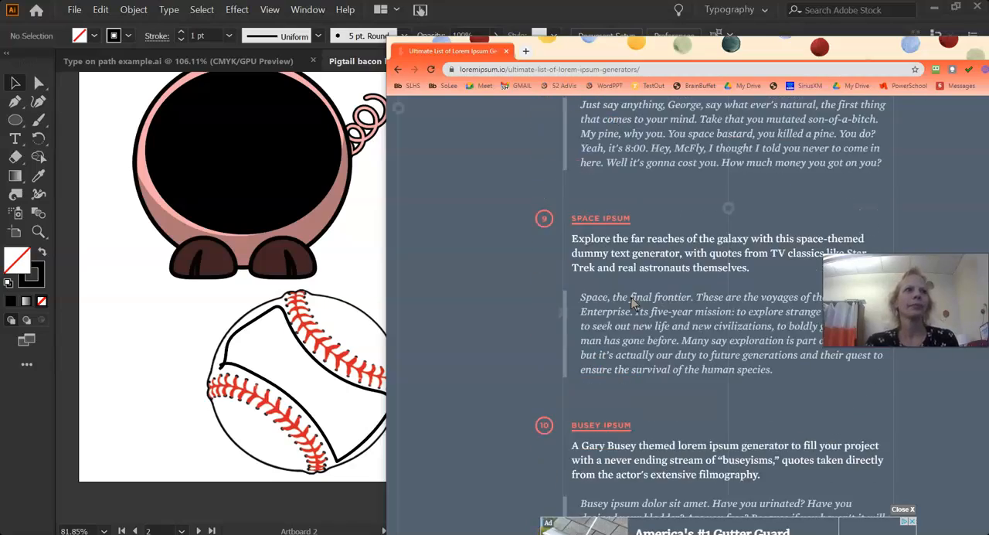
scroll(636, 301, up, 6)
scroll(640, 287, down, 4)
scroll(642, 281, down, 1)
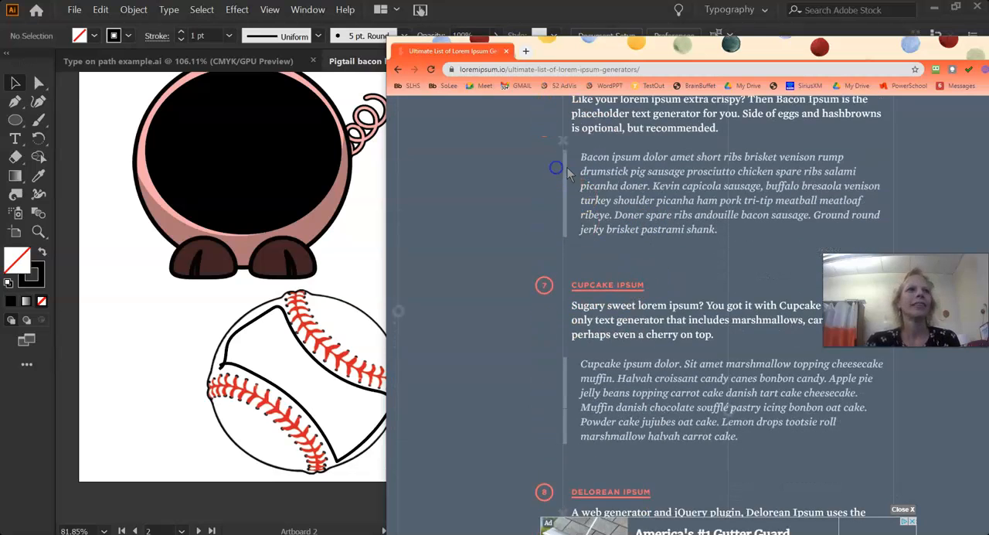
drag(585, 156, 727, 232)
click(636, 224)
drag(585, 155, 720, 241)
click(699, 243)
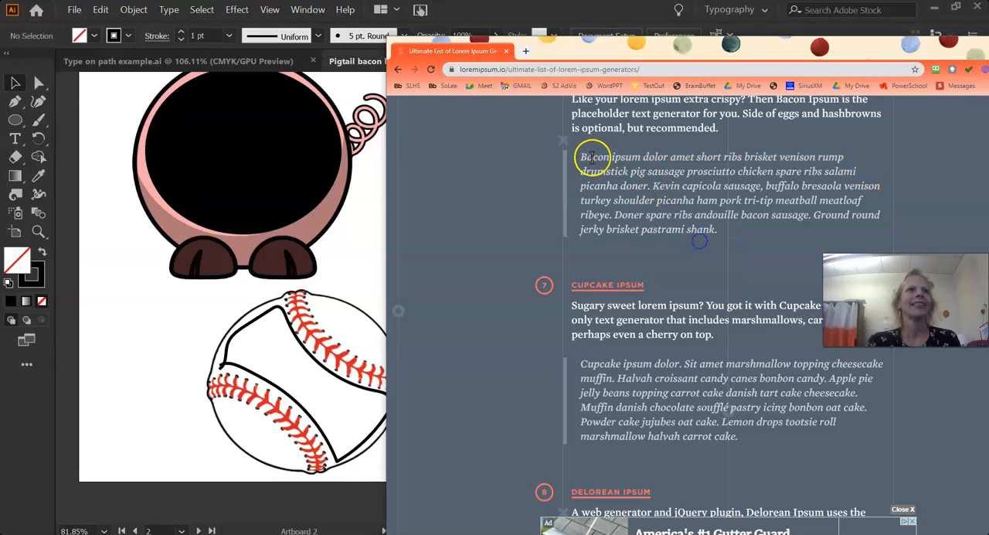
drag(581, 157, 715, 227)
key(ctrl+c)
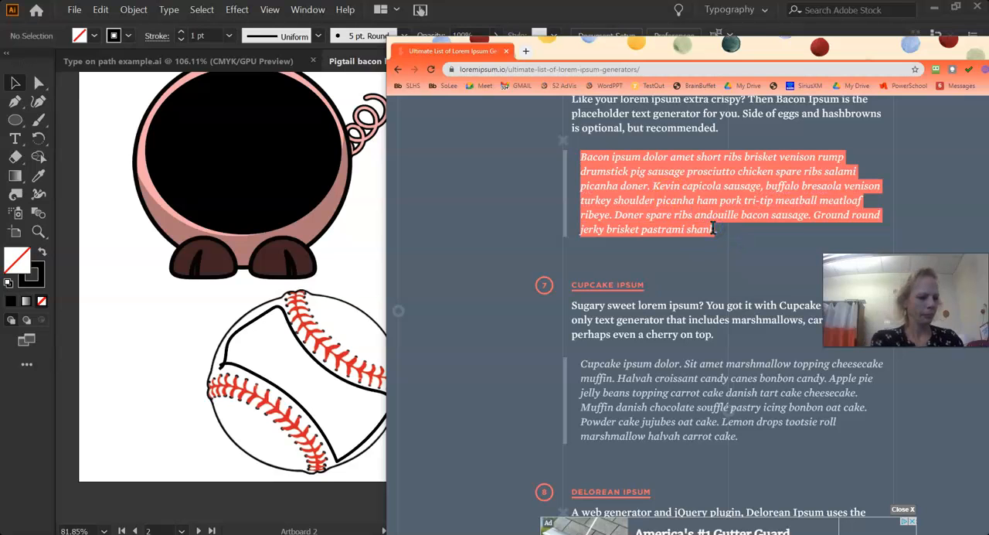
click(634, 8)
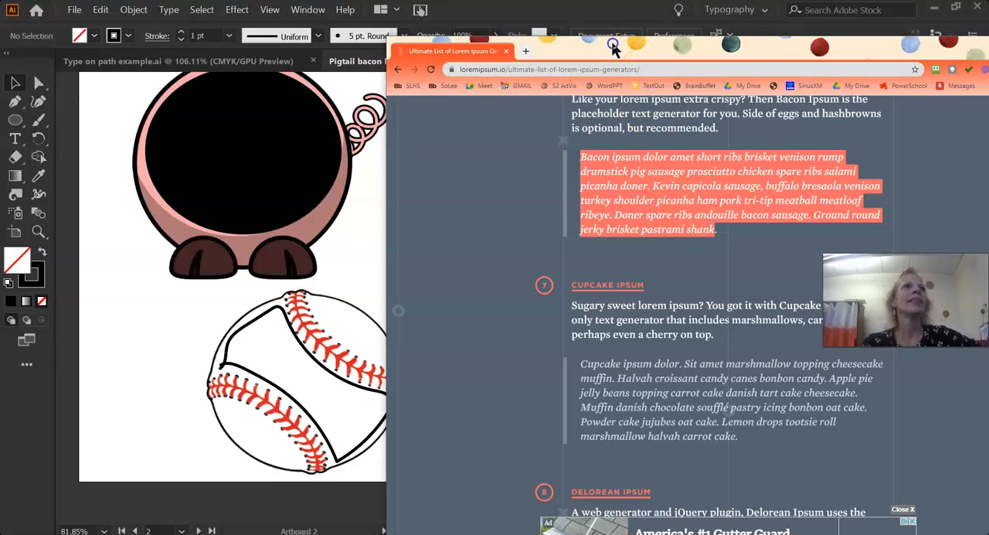
click(13, 142)
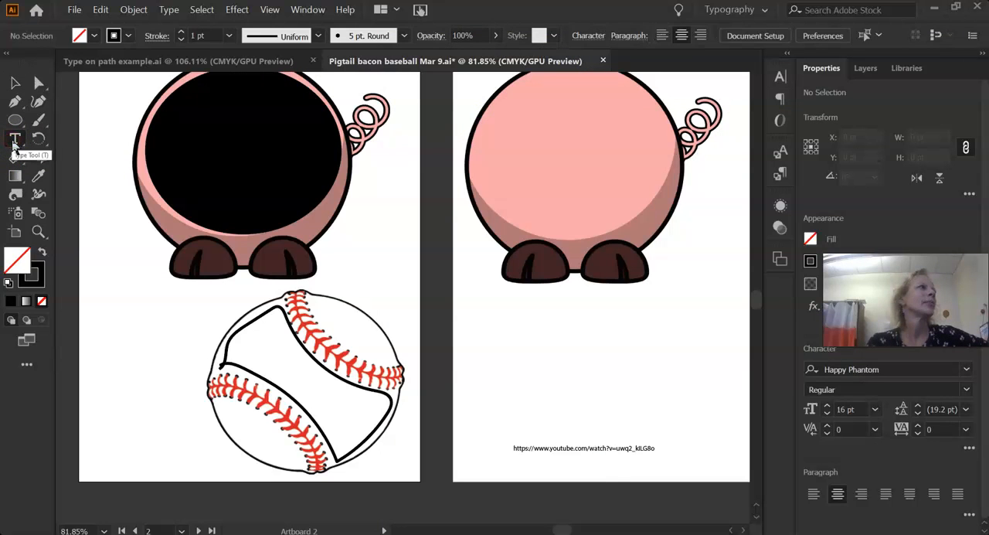
click(195, 83)
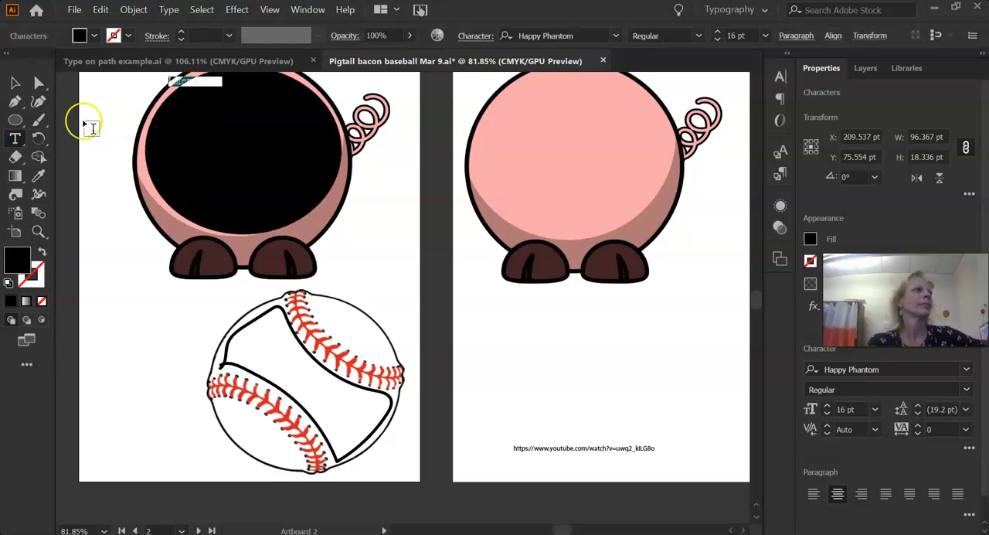
click(16, 137)
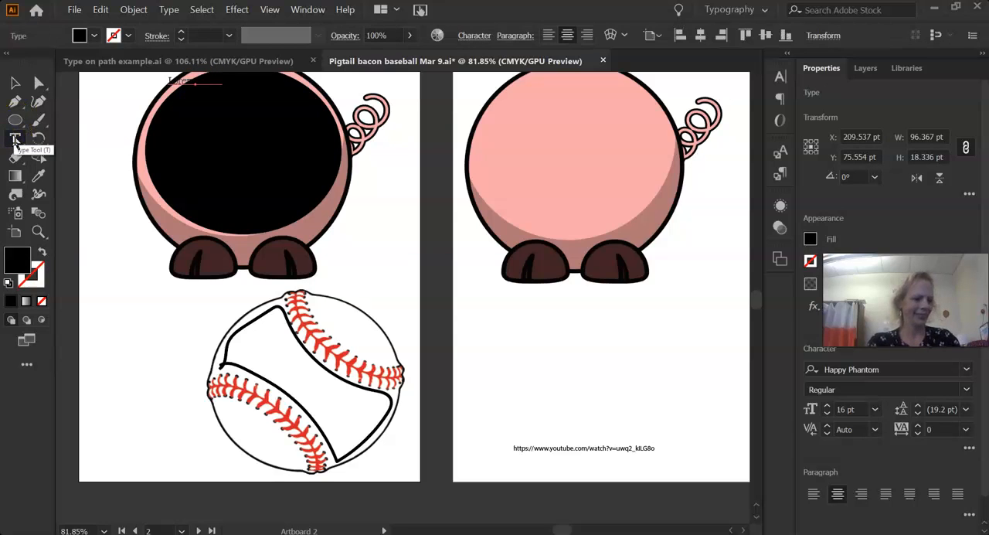
key(ctrl+z)
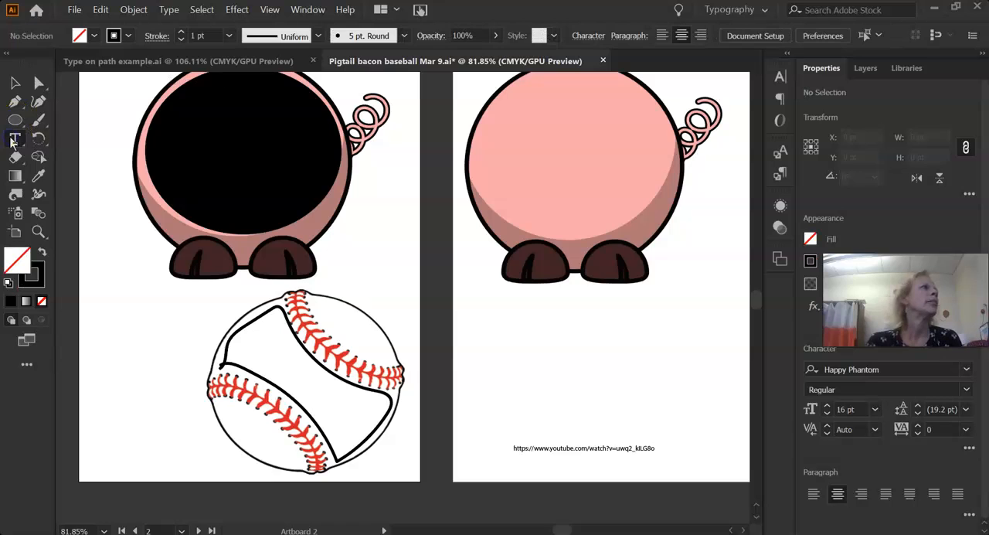
Turn the black ellipse on the pig into area type and replace its placeholder text with the copied Bacon Ipsum paragraph.
click(15, 138)
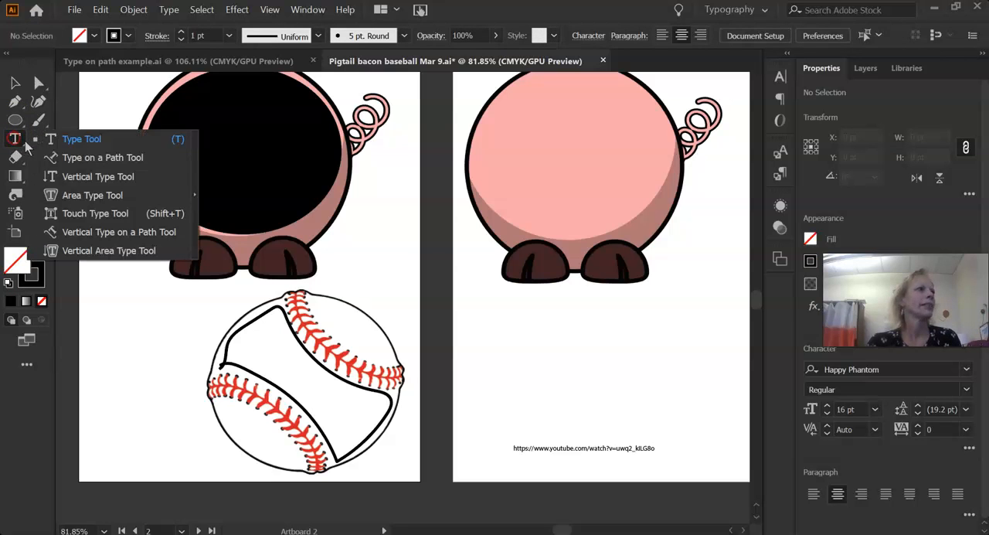
click(66, 194)
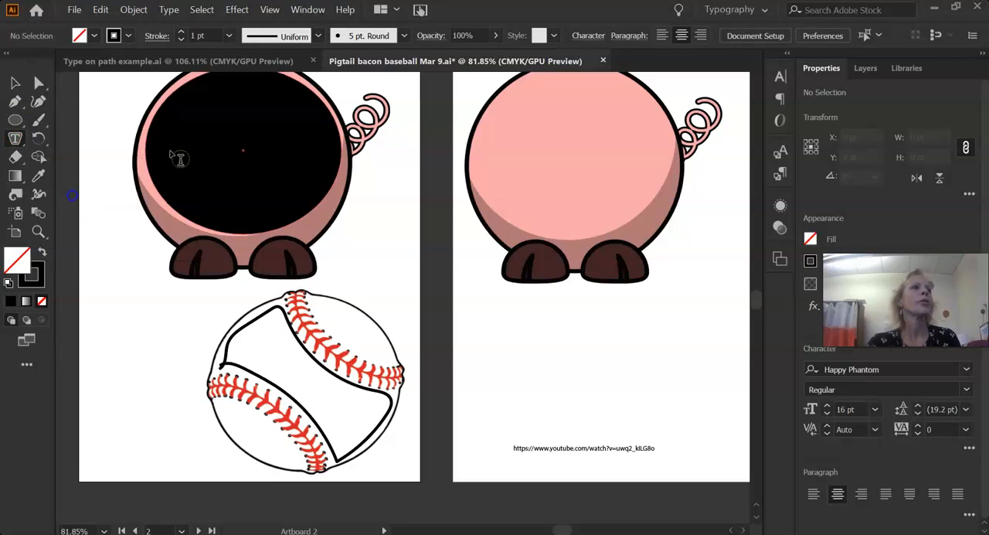
click(191, 81)
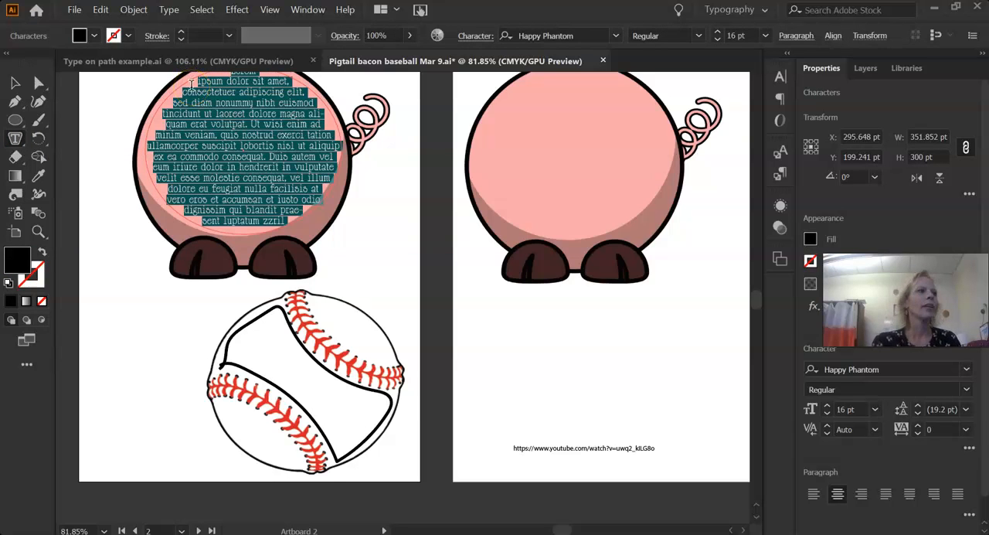
key(BackSpace)
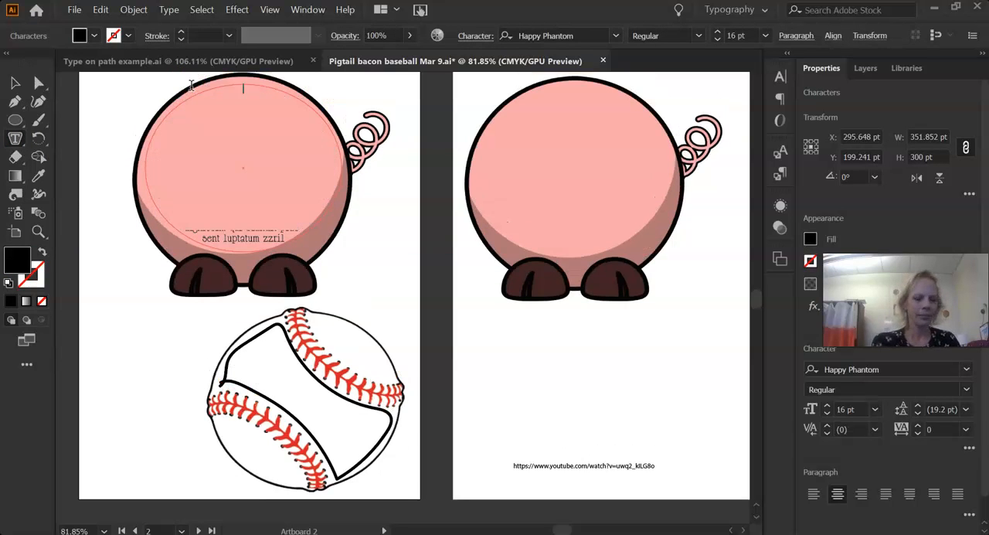
key(Escape)
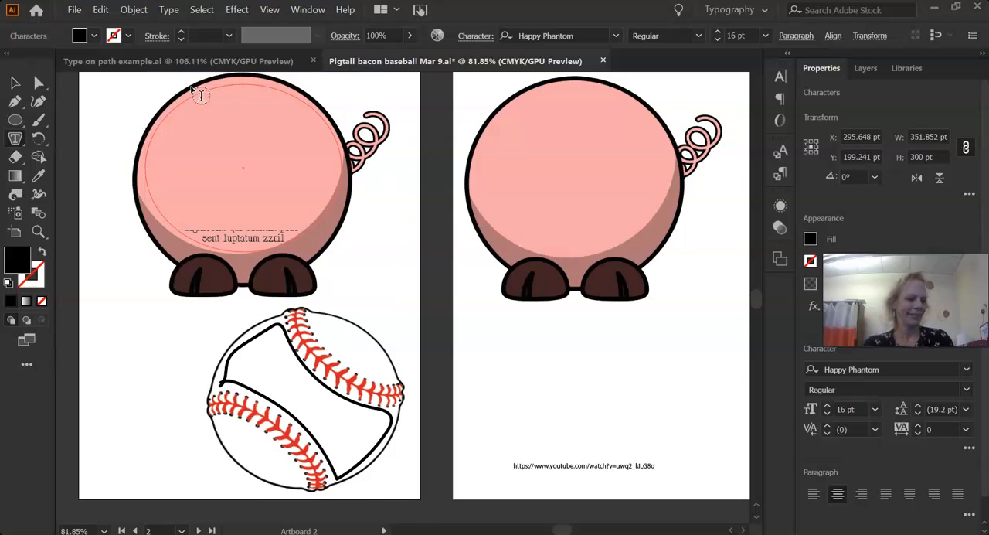
click(201, 96)
key(ctrl+v)
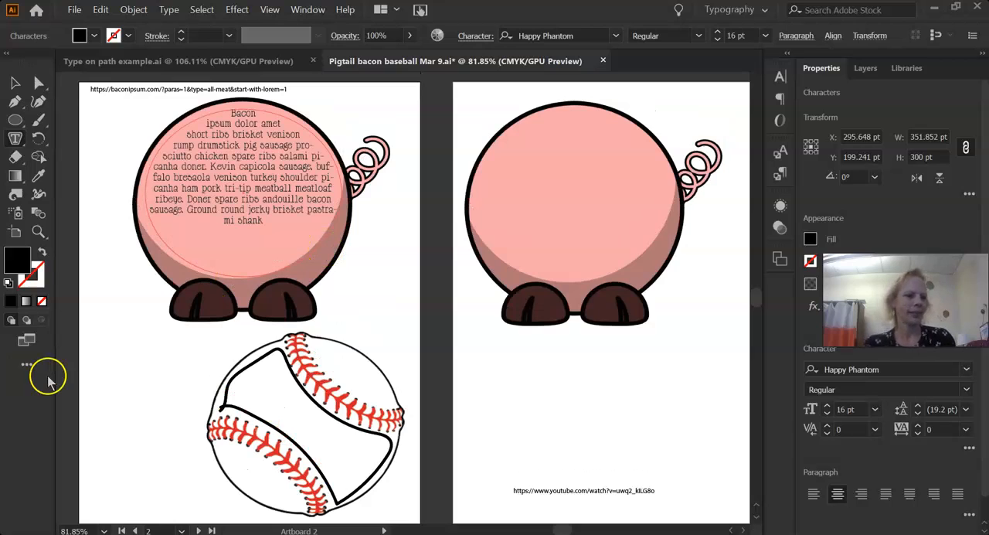
key(XF86AudioLowerVolume)
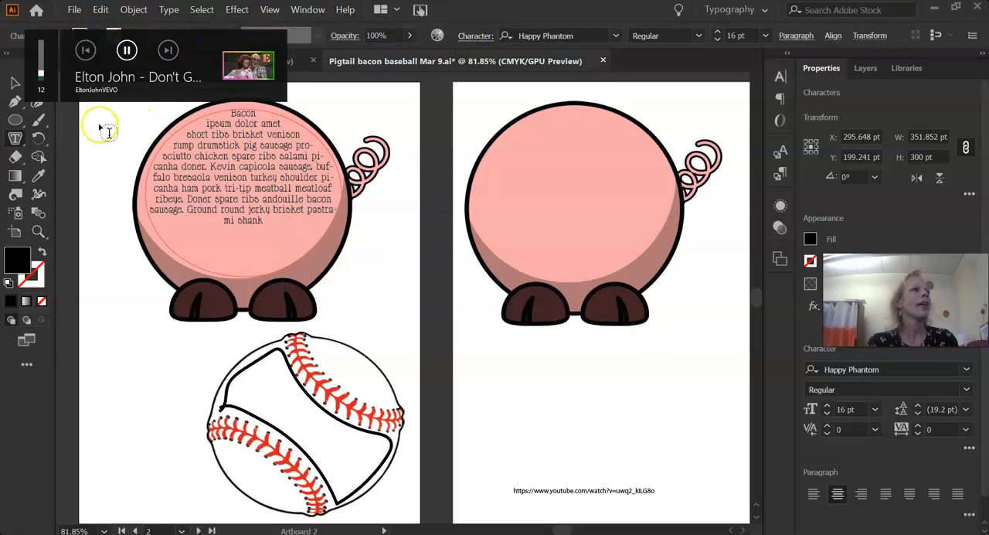
Split the bacon text in the pig's body into 2 columns in the Area Type Options, with preview on.
click(14, 83)
click(215, 145)
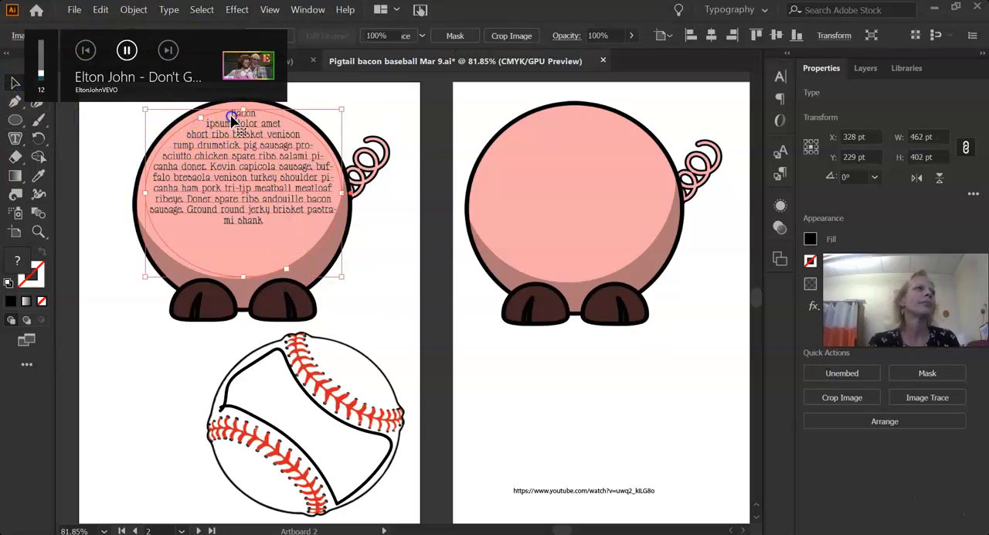
triple_click(229, 115)
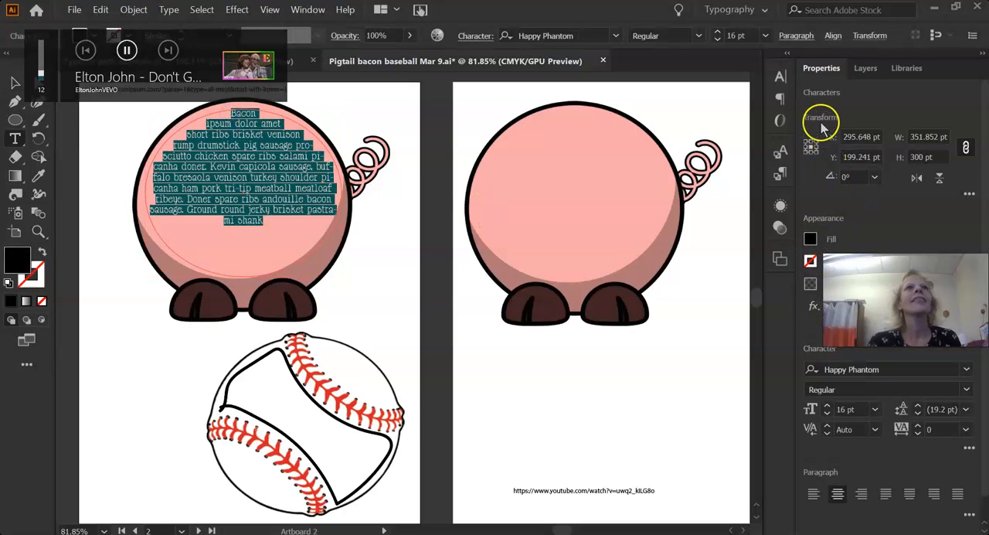
click(14, 140)
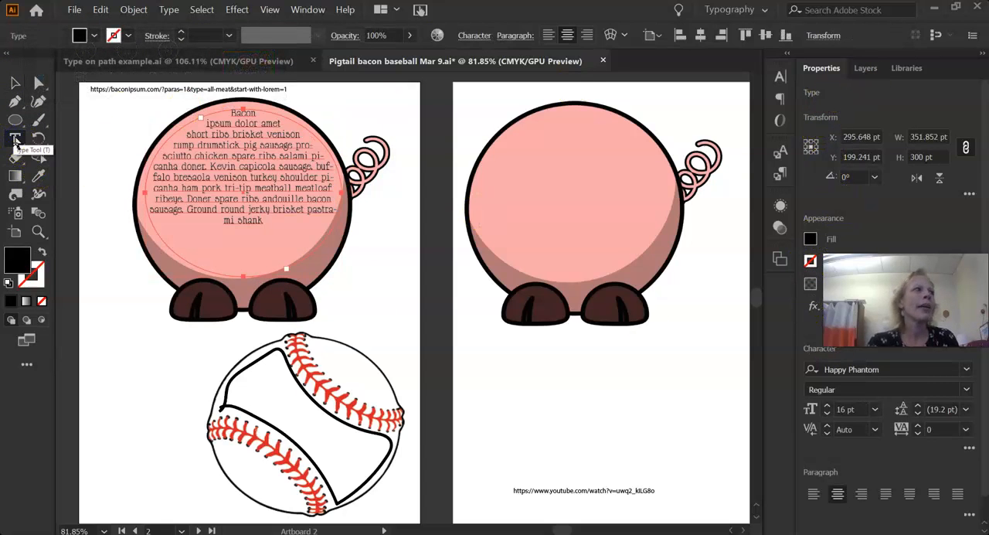
double_click(14, 140)
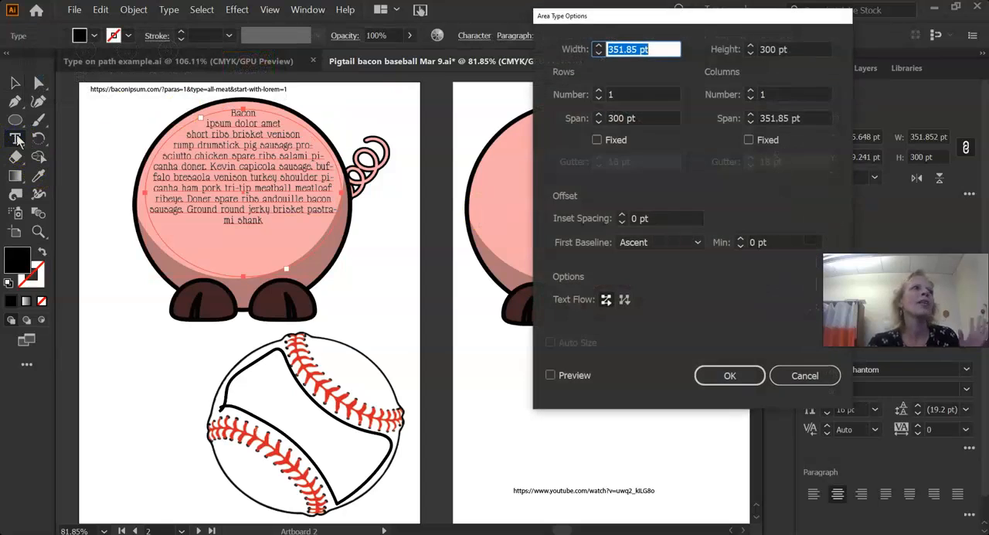
click(750, 91)
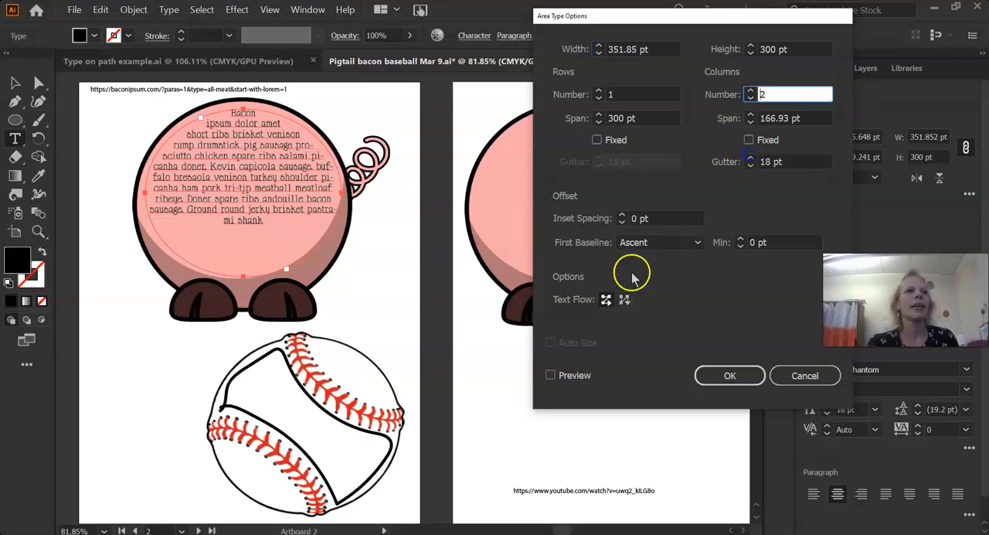
click(550, 376)
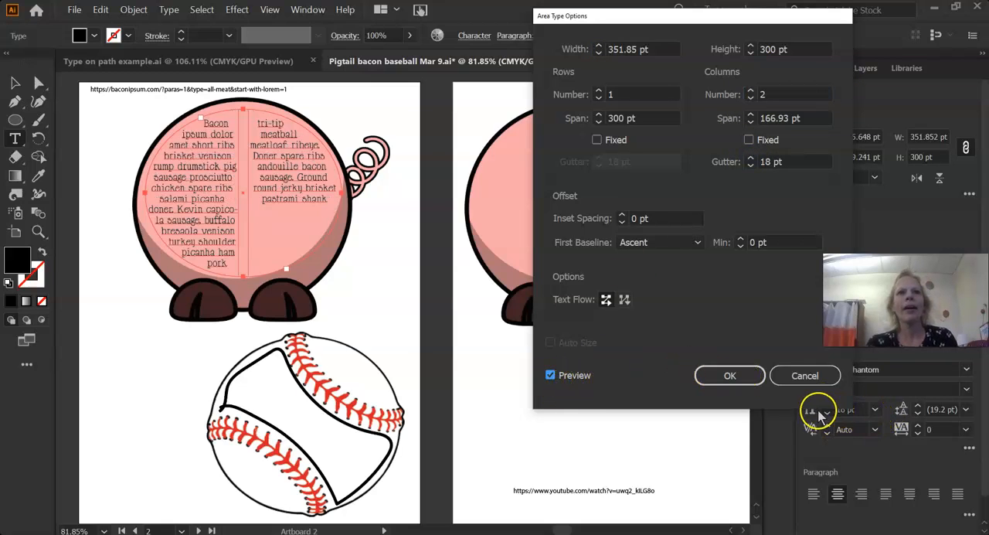
drag(751, 14, 672, 0)
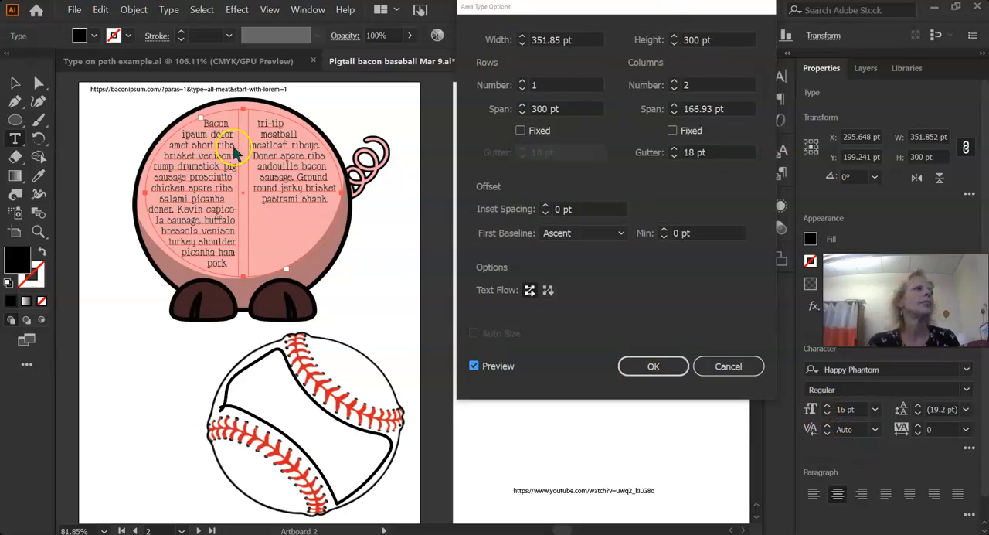
click(641, 369)
Increase the font size of the whole bacon paragraph to 19 pt so it fills both columns.
triple_click(319, 197)
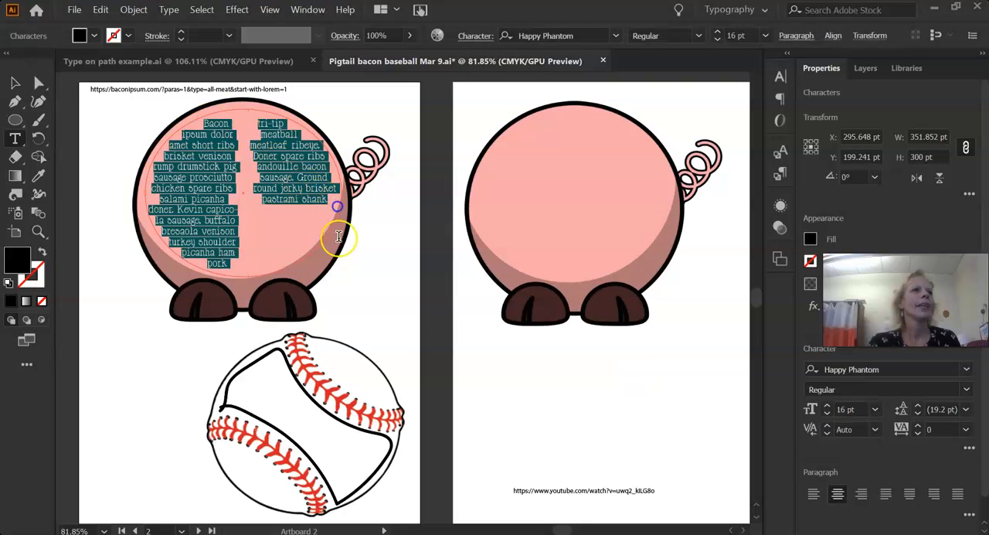
click(827, 406)
click(827, 406)
click(827, 408)
click(284, 260)
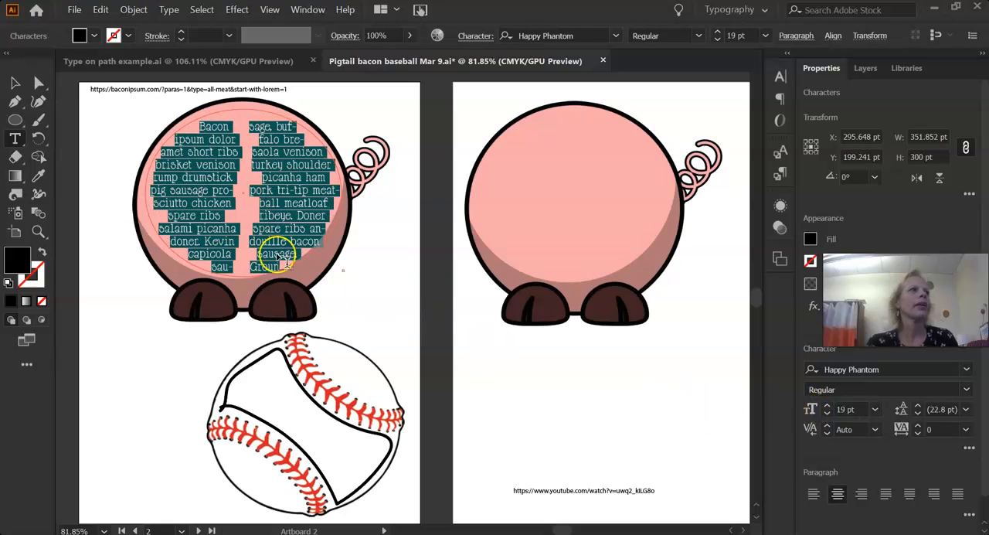
click(14, 83)
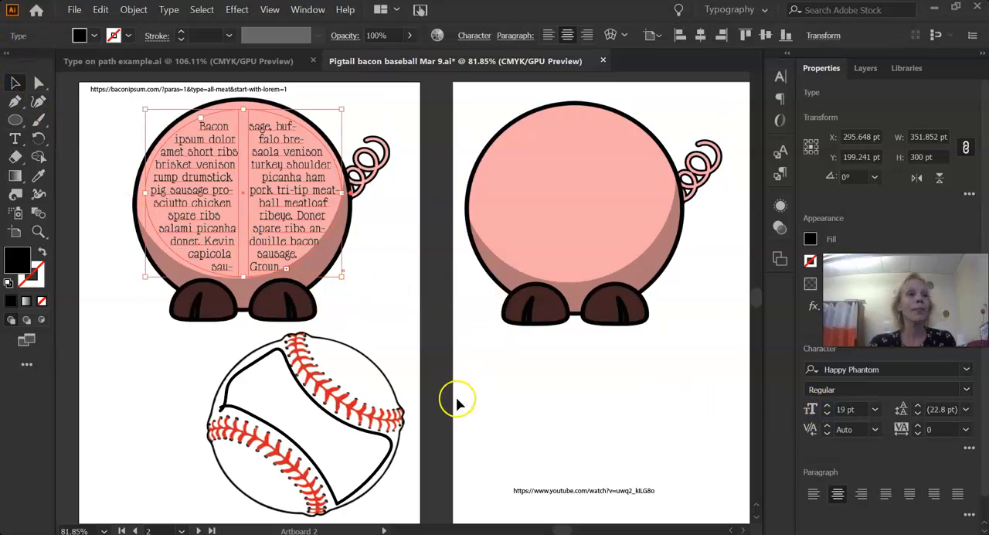
Switch to the Baseball Ipsum page in the browser and generate 1 paragraph starting with 'Baseball ipsum dolor sit amet...'.
click(278, 381)
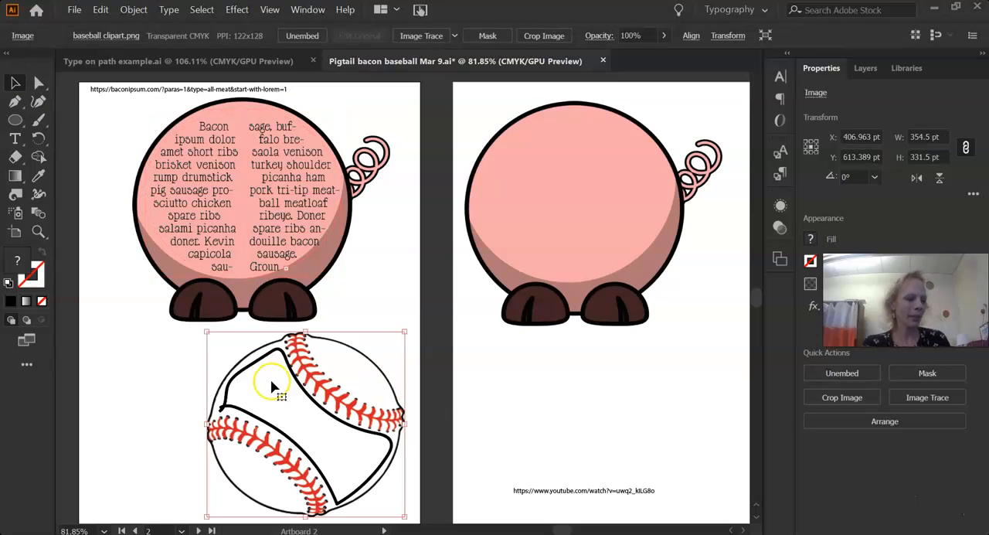
key(alt+Tab)
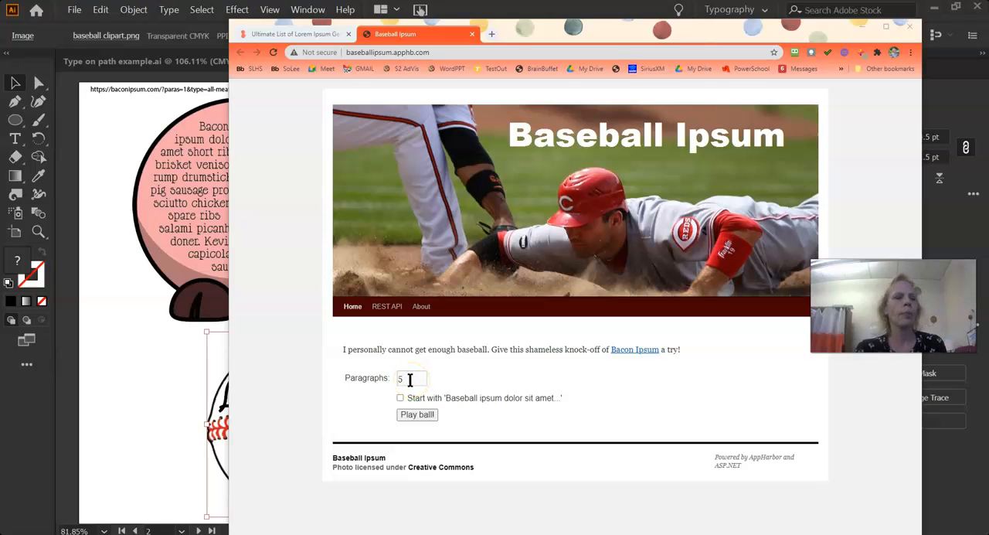
click(347, 377)
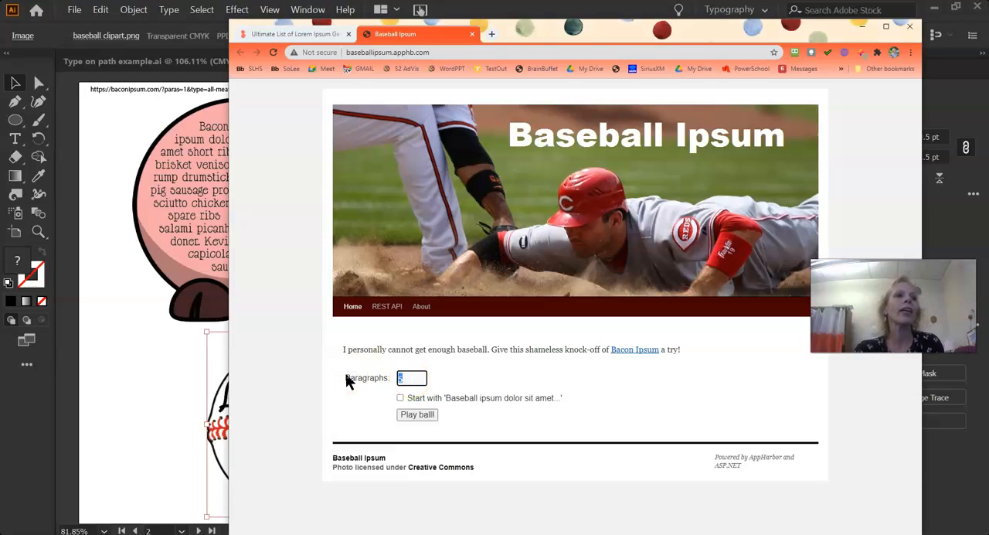
text(1)
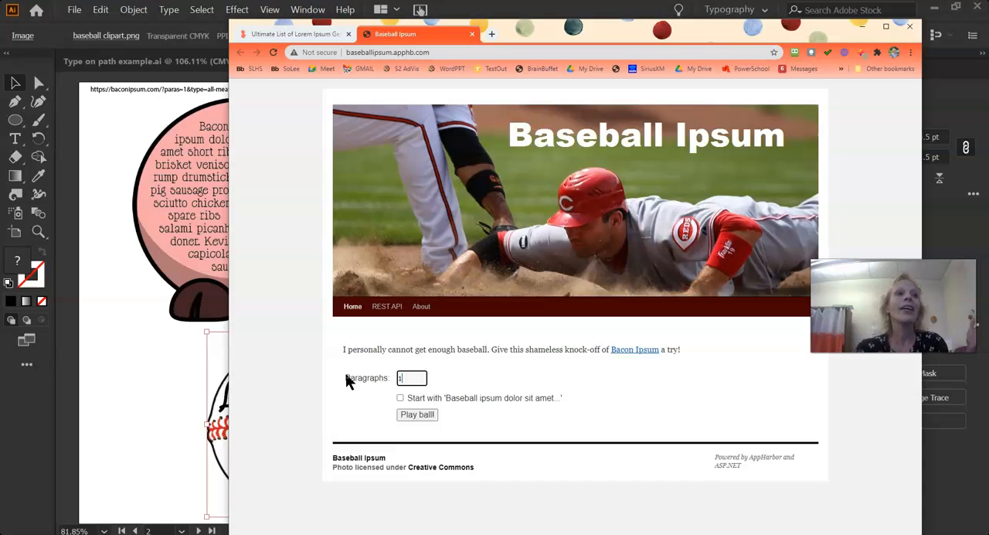
click(399, 397)
click(403, 411)
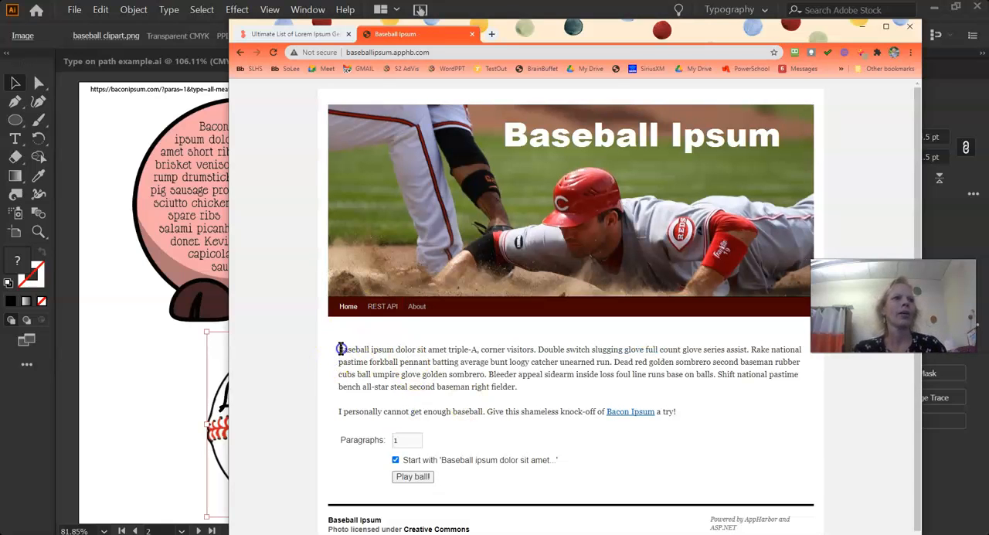
Copy the whole generated Baseball Ipsum paragraph and switch back to the pig and baseball document in Illustrator.
drag(347, 350, 515, 386)
right_click(513, 375)
click(516, 375)
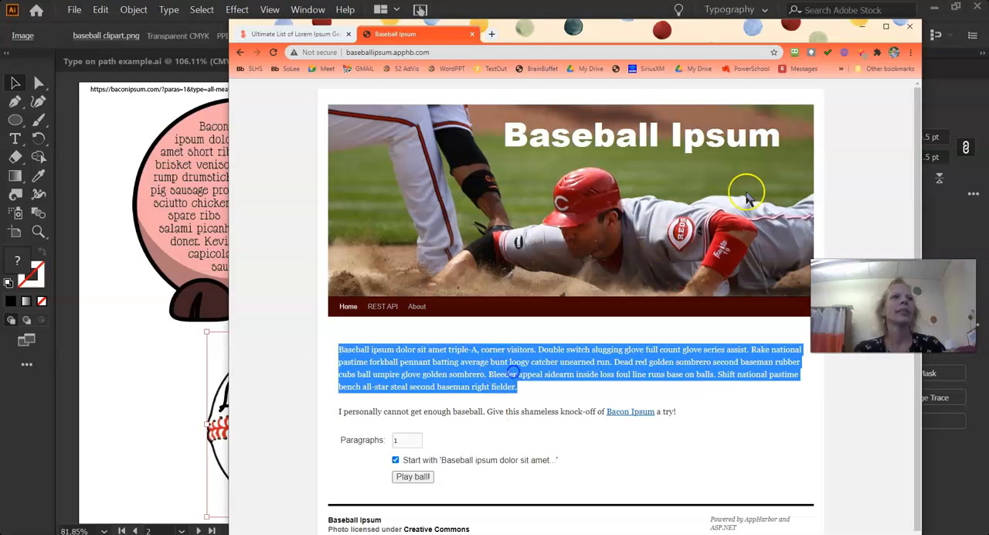
click(864, 27)
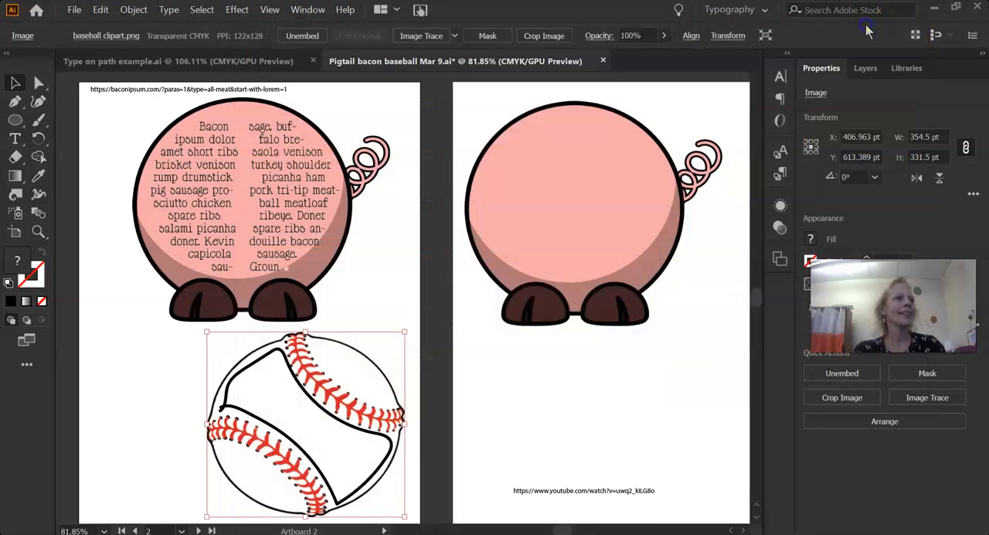
Convert the black panel outline on the baseball into a text area with the Area Type tool.
click(15, 141)
click(49, 194)
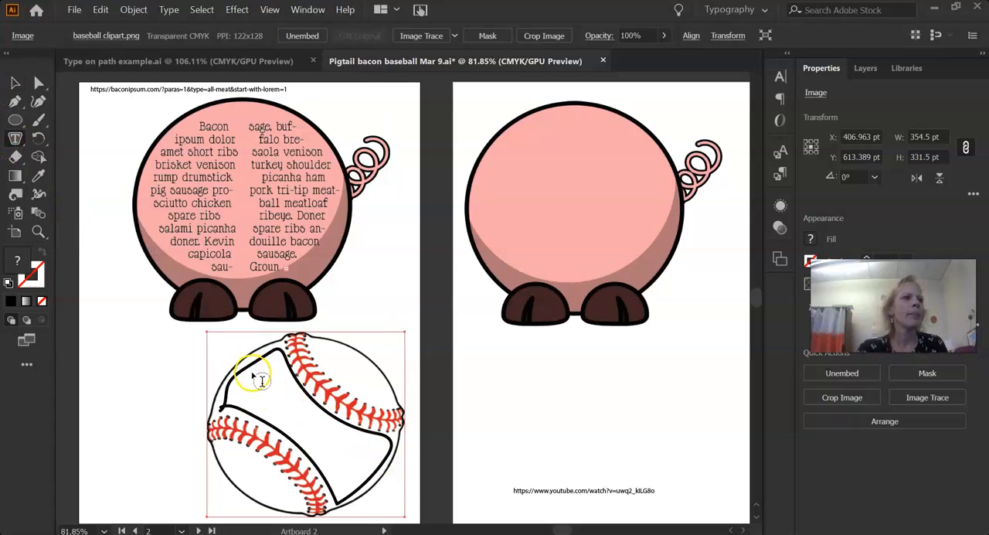
right_click(284, 405)
click(284, 404)
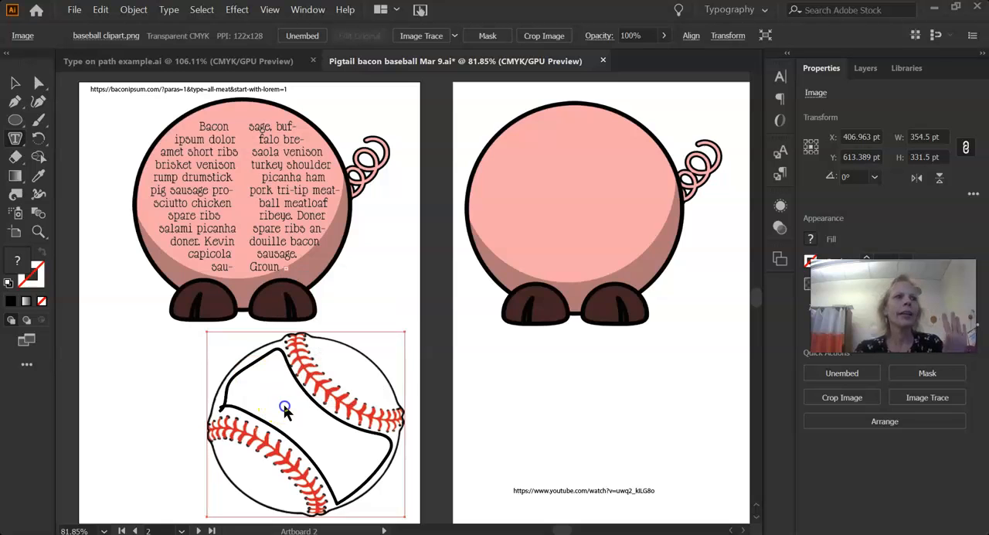
click(636, 293)
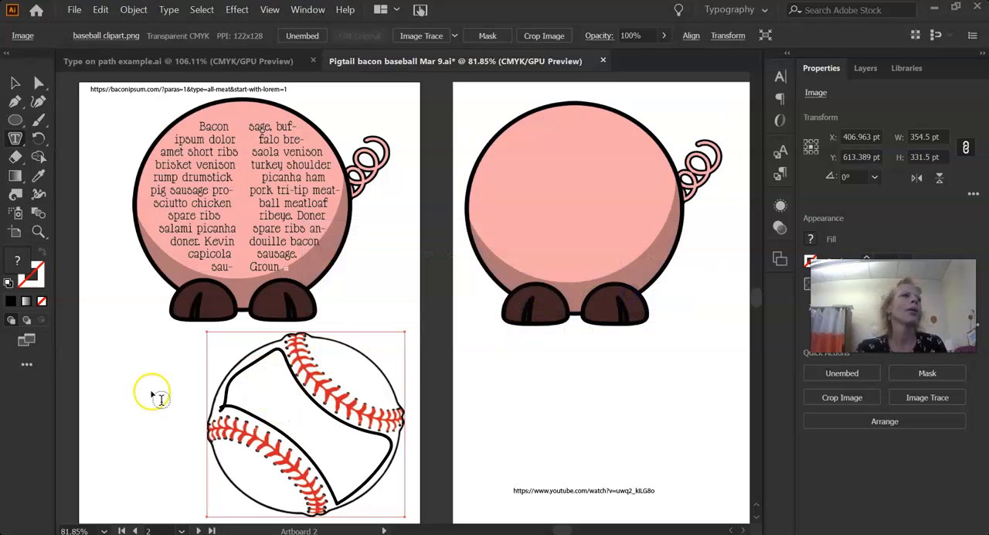
click(260, 373)
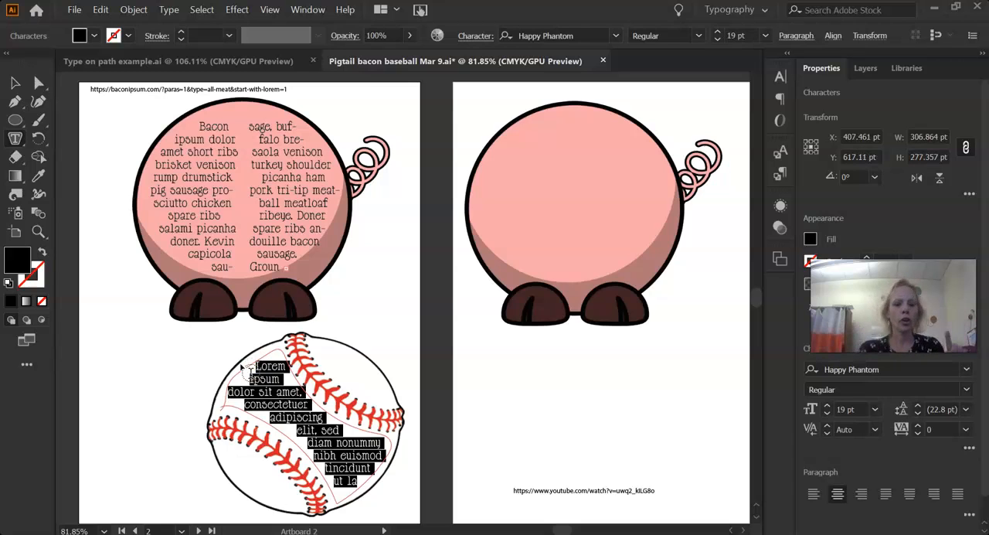
Replace the placeholder text in the baseball panel with the copied Baseball Ipsum paragraph and deselect the type.
key(BackSpace)
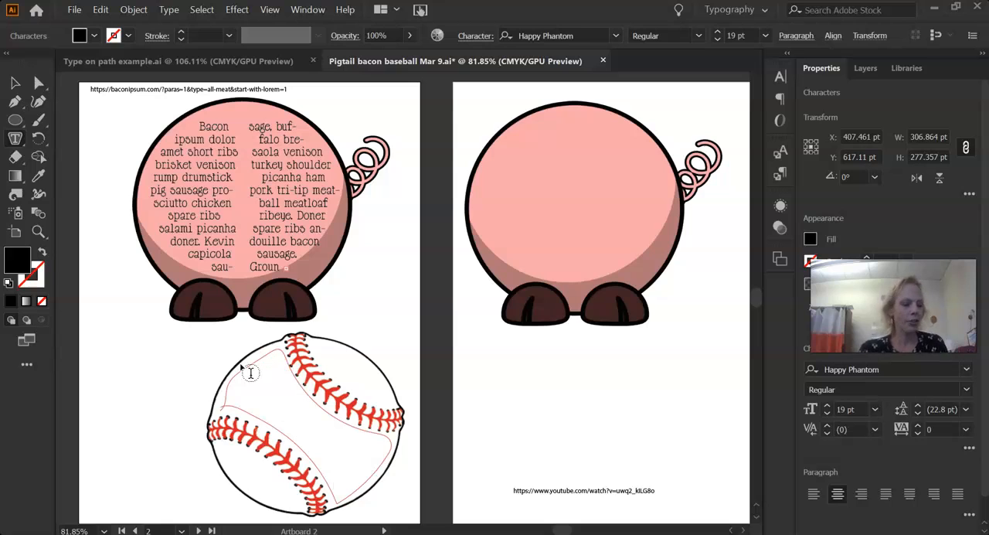
key(ctrl+v)
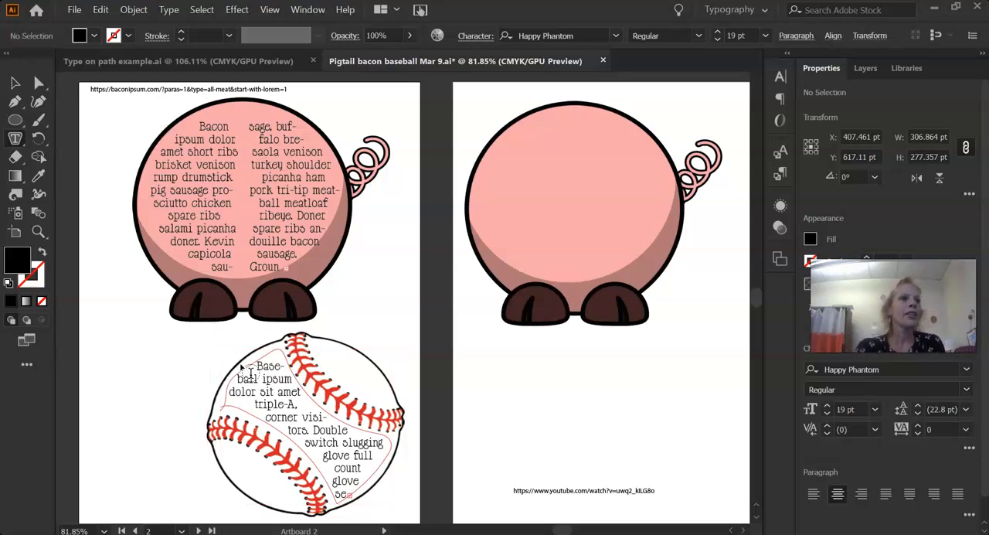
click(269, 401)
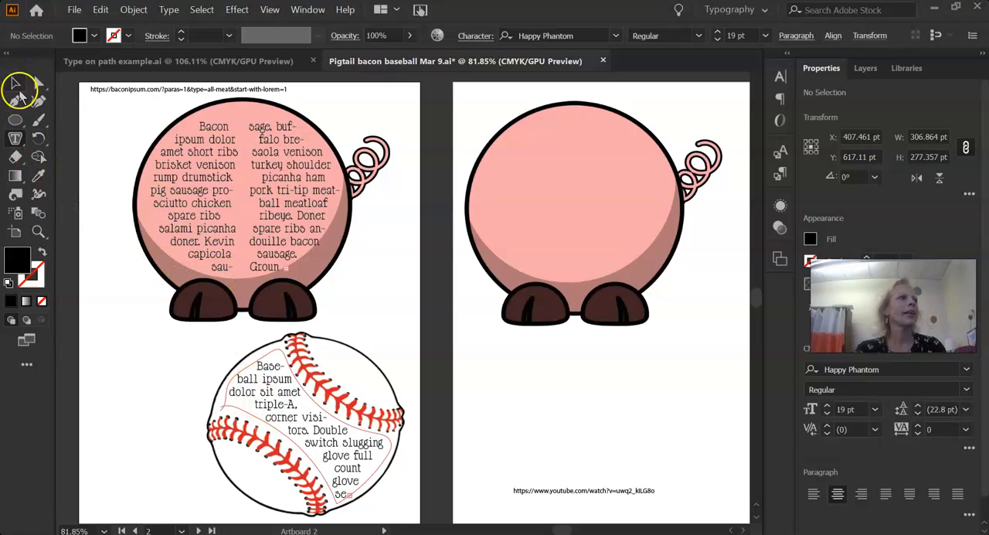
click(17, 84)
click(479, 352)
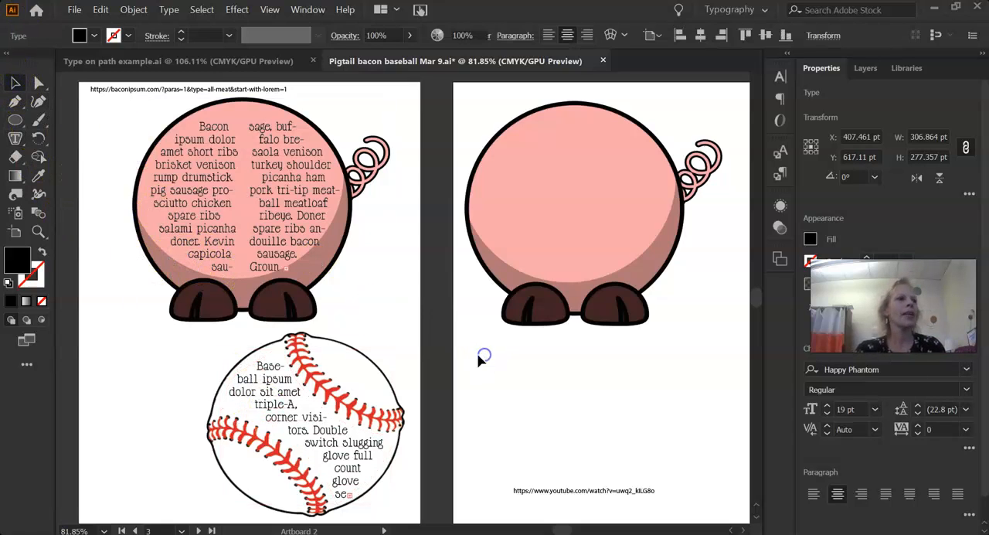